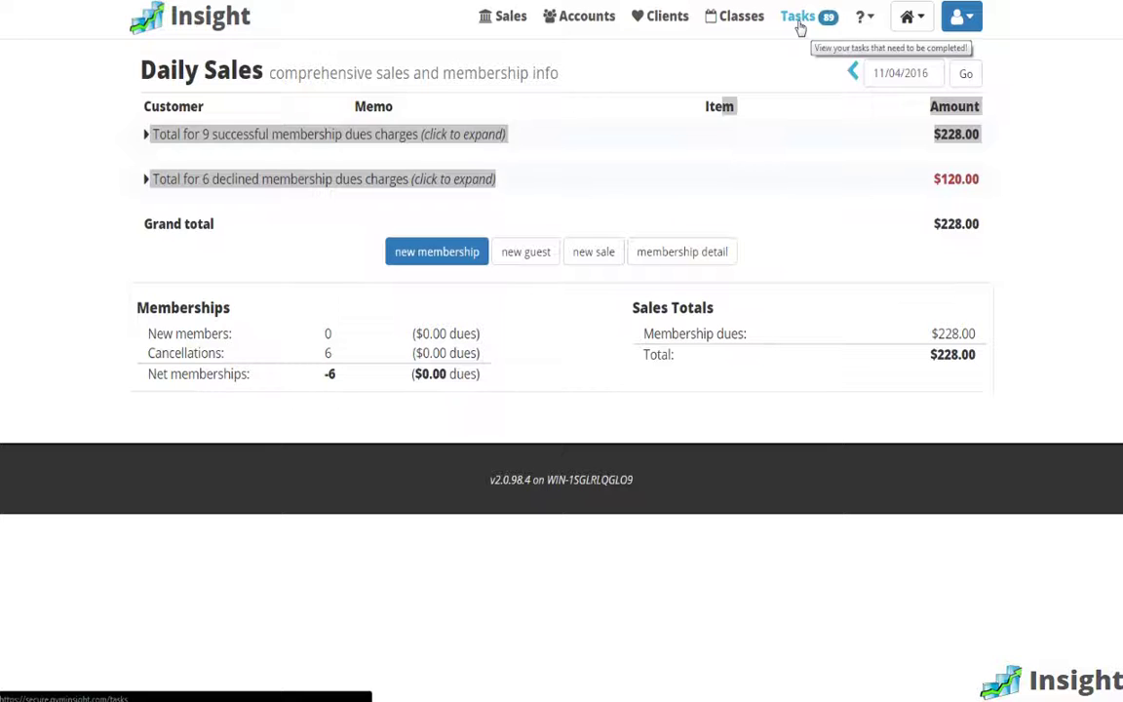
# Open the pending tasks list and skim its scheduled phone calls and notes
pyautogui.click(800, 22)
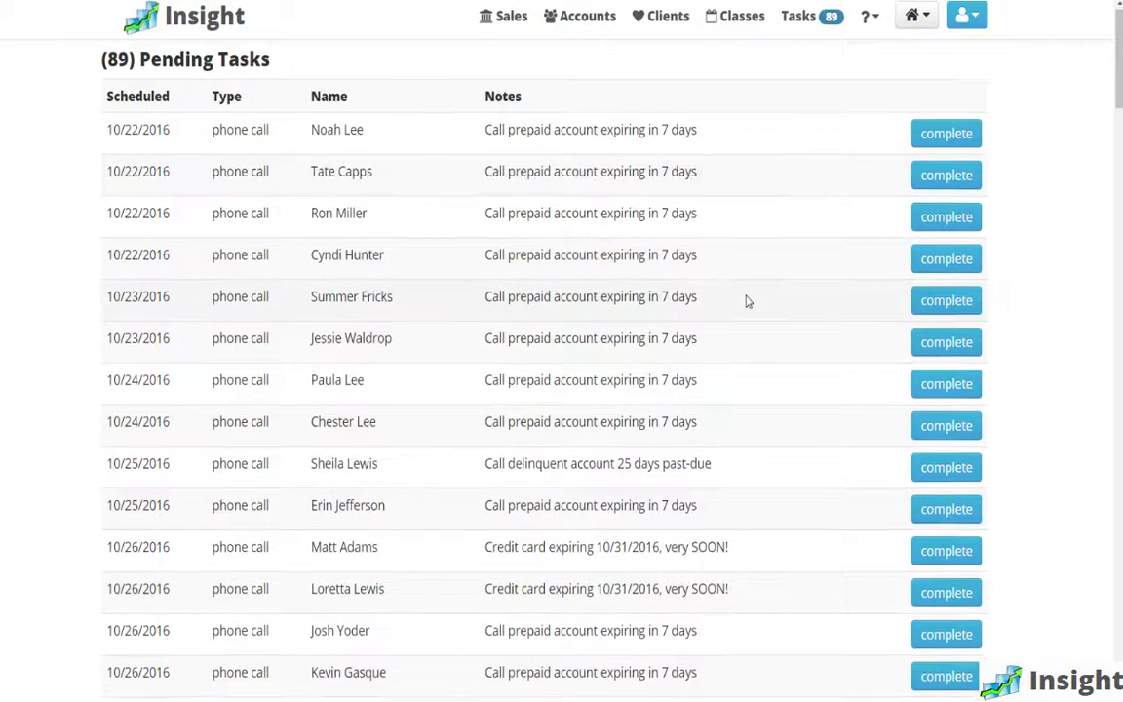
pyautogui.scroll(-3, 744, 302)
pyautogui.scroll(-1, 736, 390)
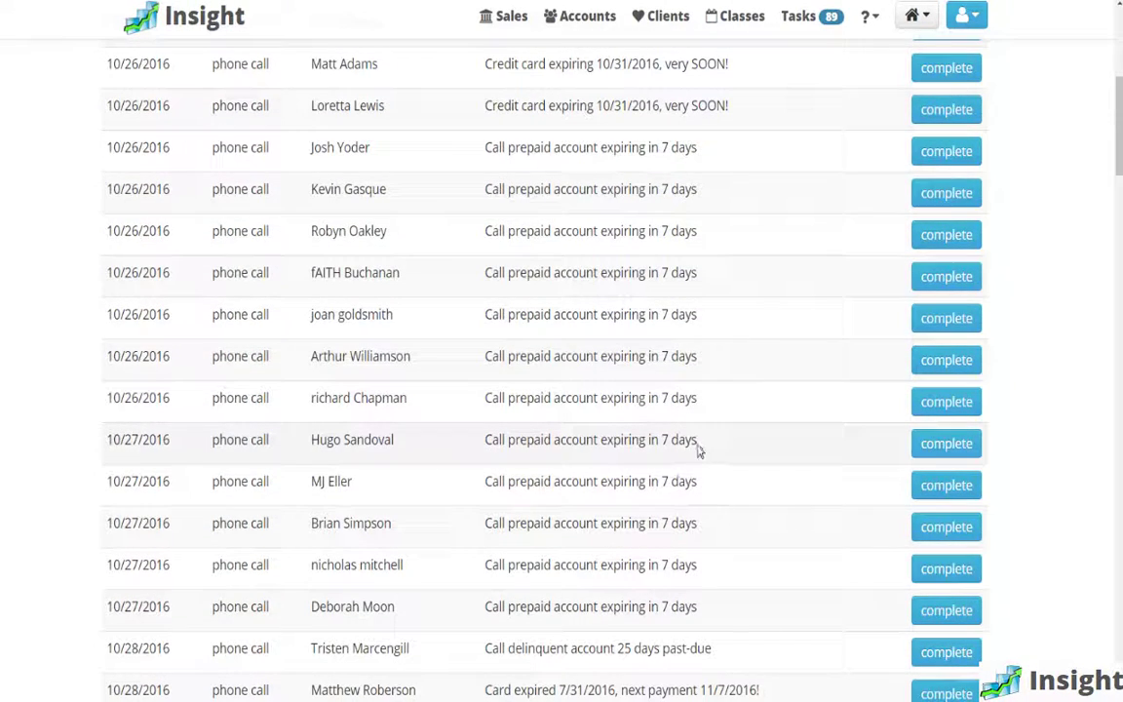
pyautogui.scroll(5, 699, 452)
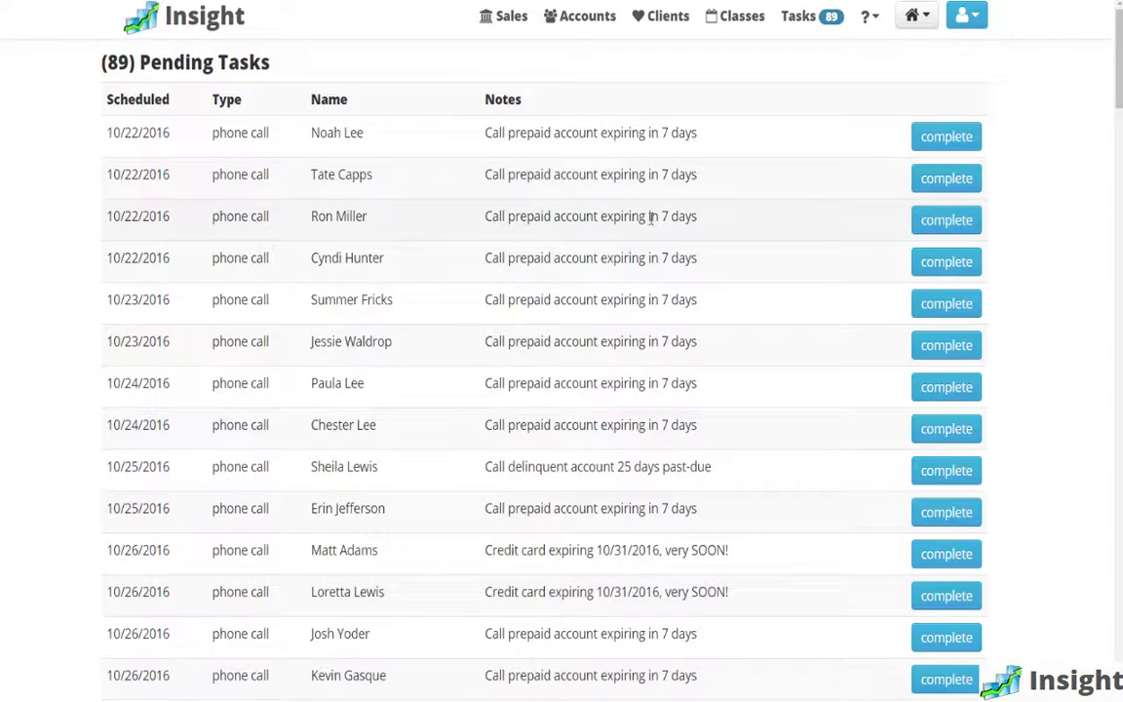
# Examine the kinds of pending tasks listed, including prepaid expirations, delinquent accounts, collections paperwork and declined payments
pyautogui.scroll(-4, 644, 293)
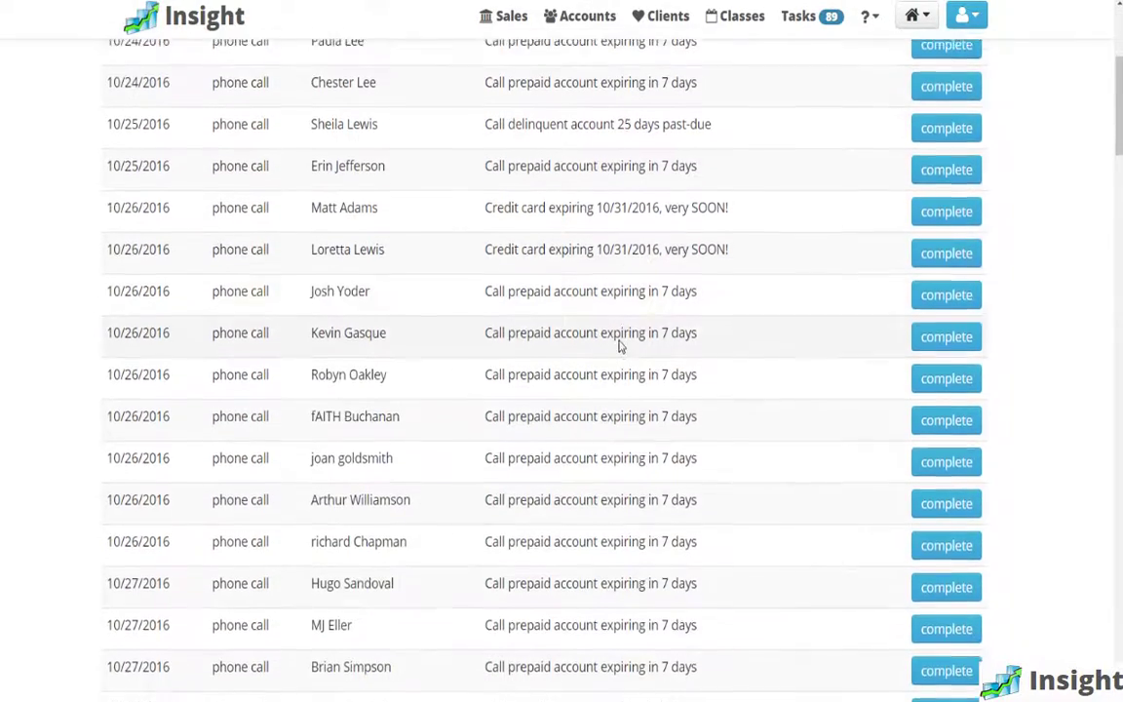
pyautogui.scroll(-6, 620, 346)
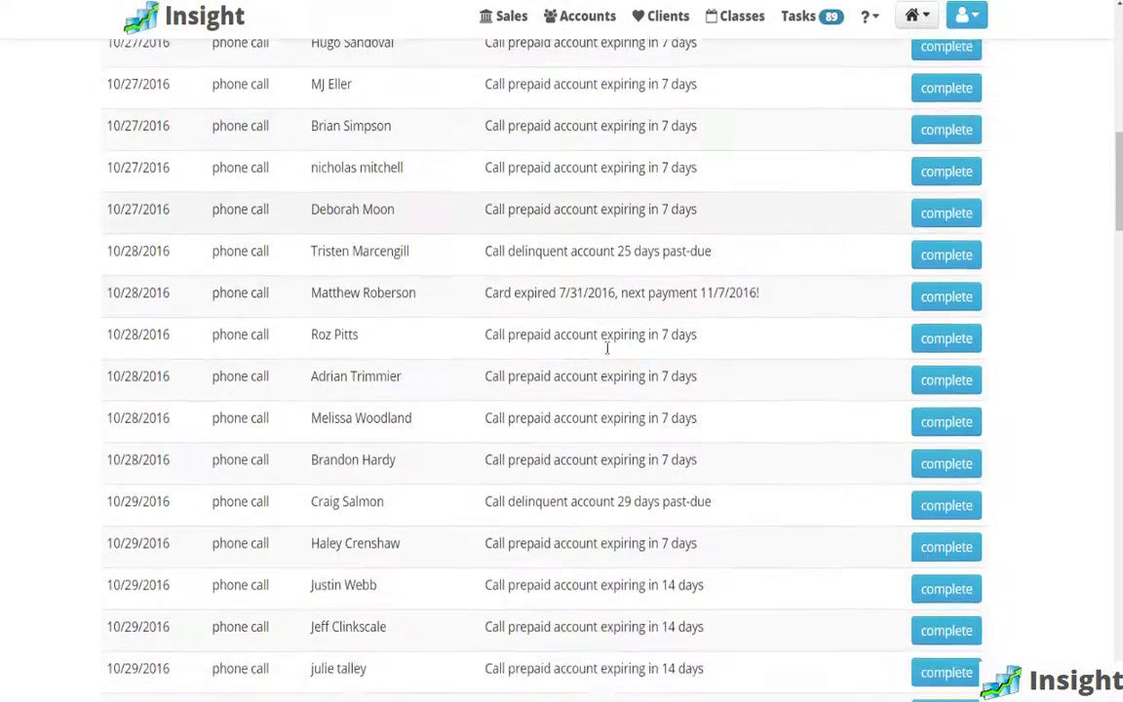
pyautogui.scroll(-6, 606, 348)
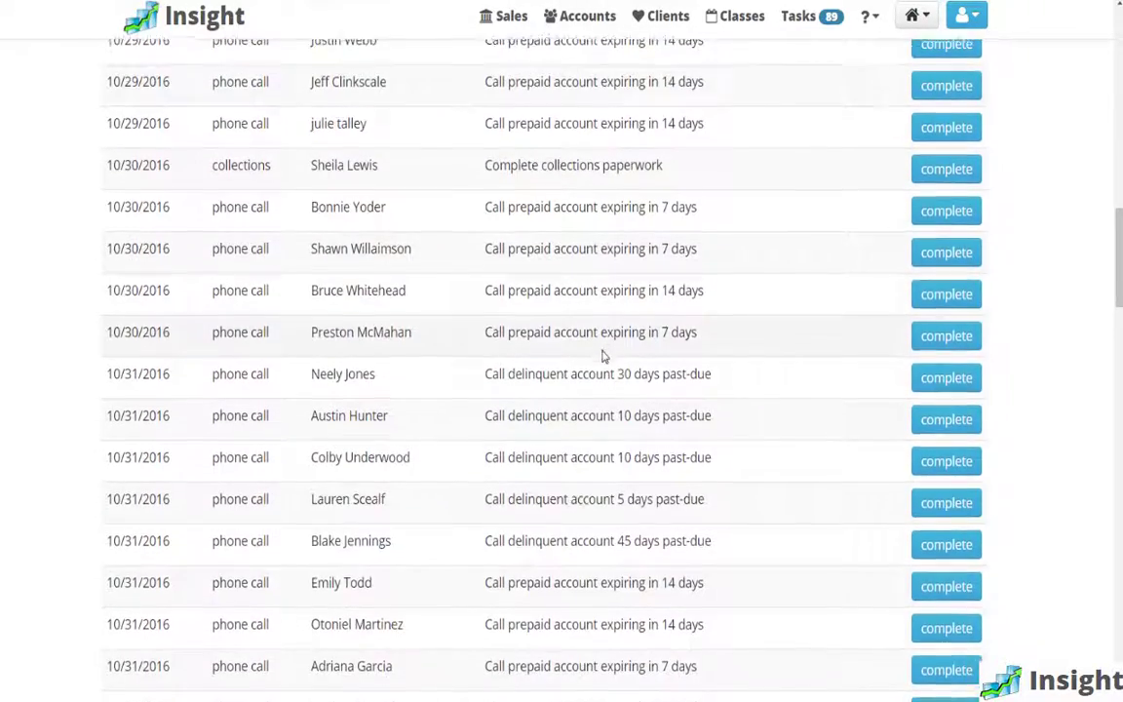
pyautogui.scroll(-2, 605, 353)
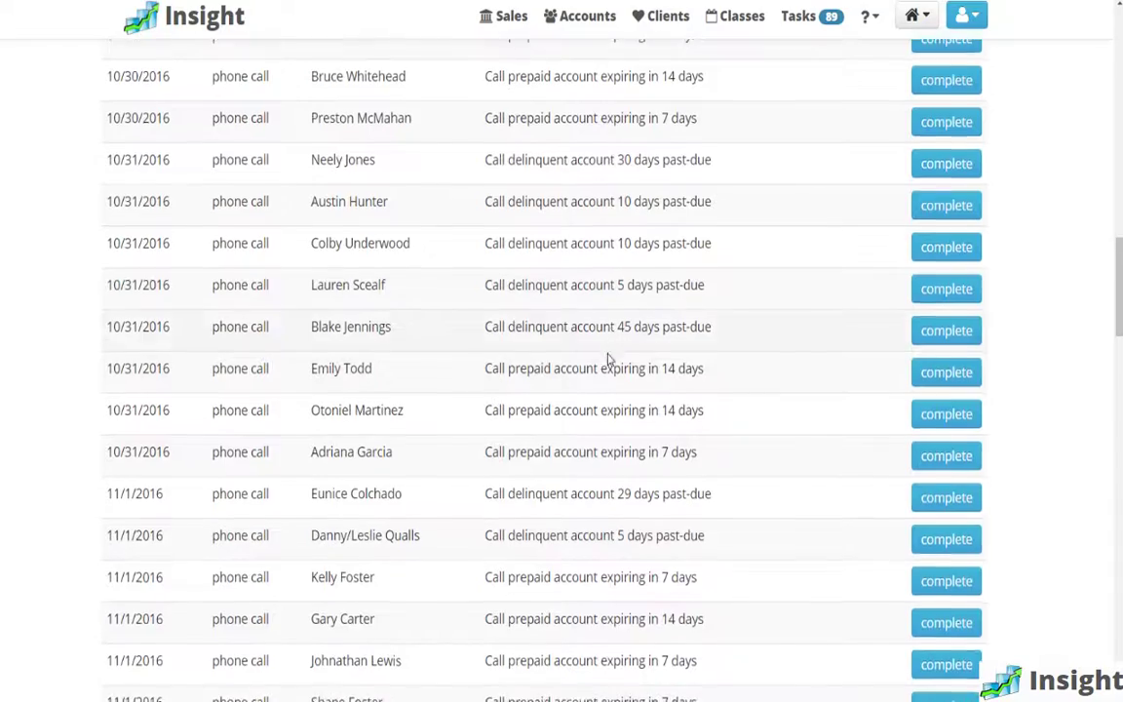
pyautogui.scroll(-3, 614, 341)
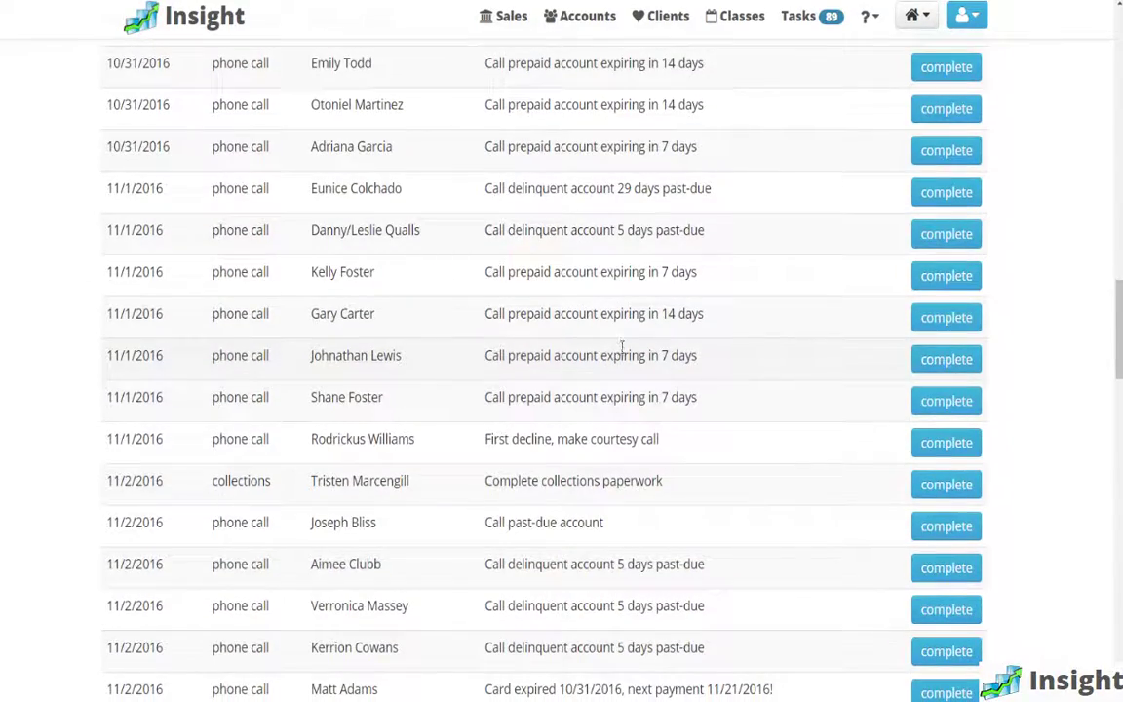
pyautogui.scroll(4, 618, 348)
pyautogui.scroll(11, 622, 353)
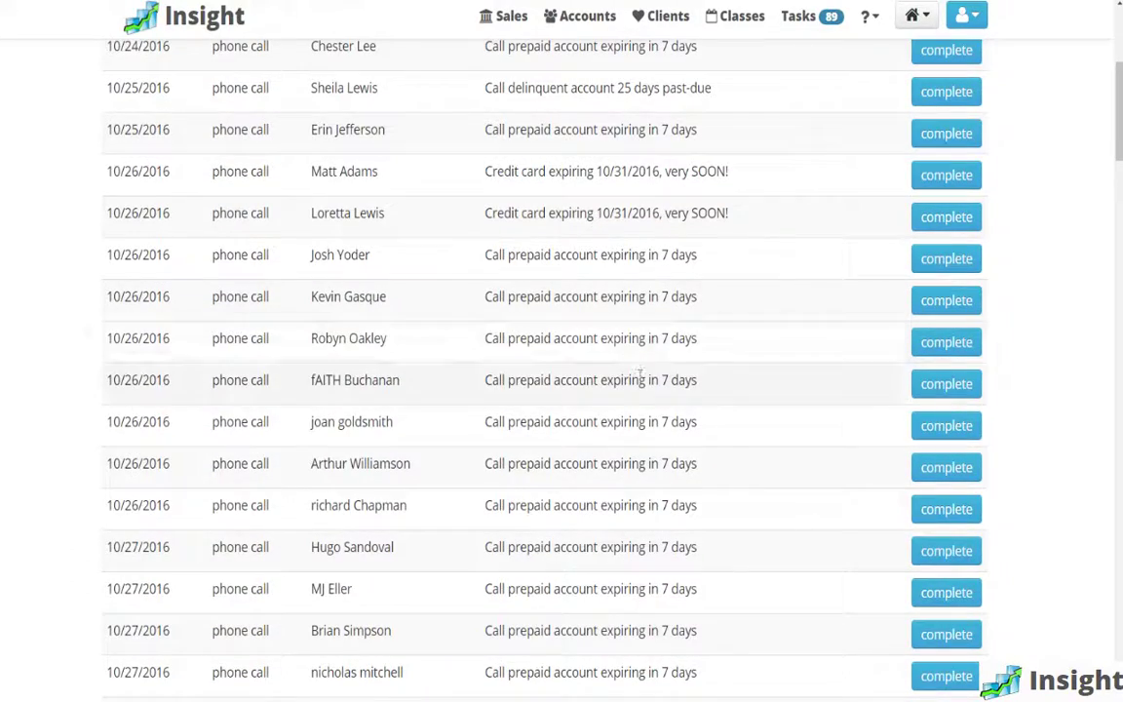
pyautogui.scroll(-3, 660, 412)
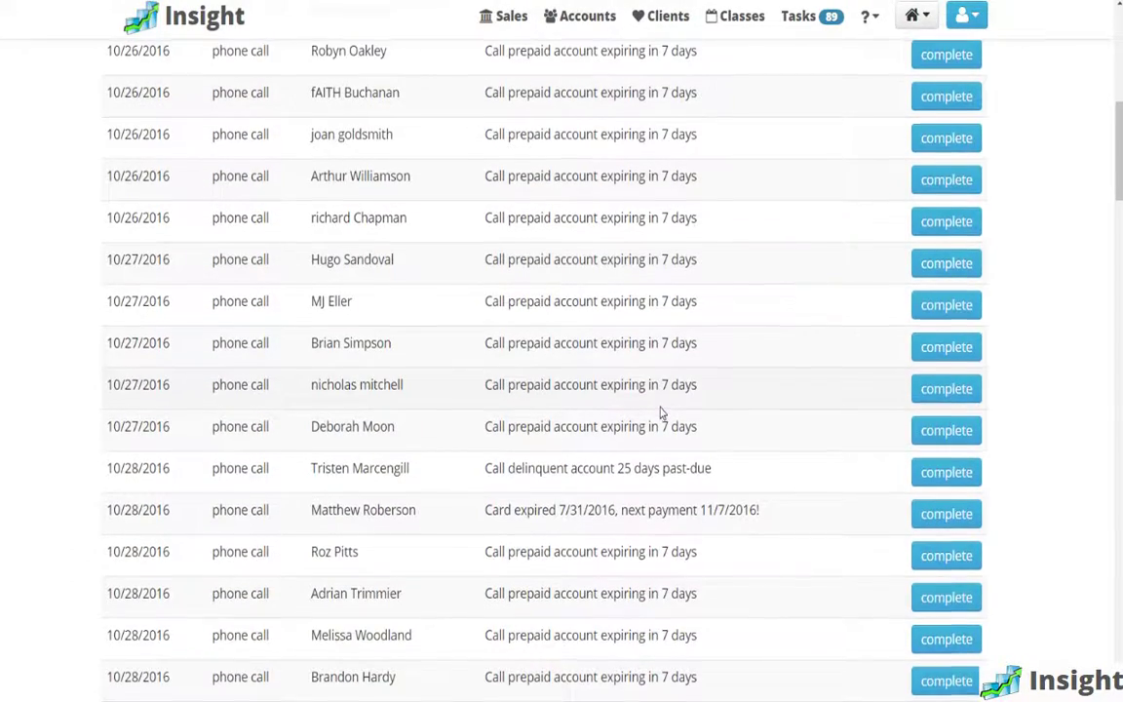
pyautogui.scroll(6, 660, 412)
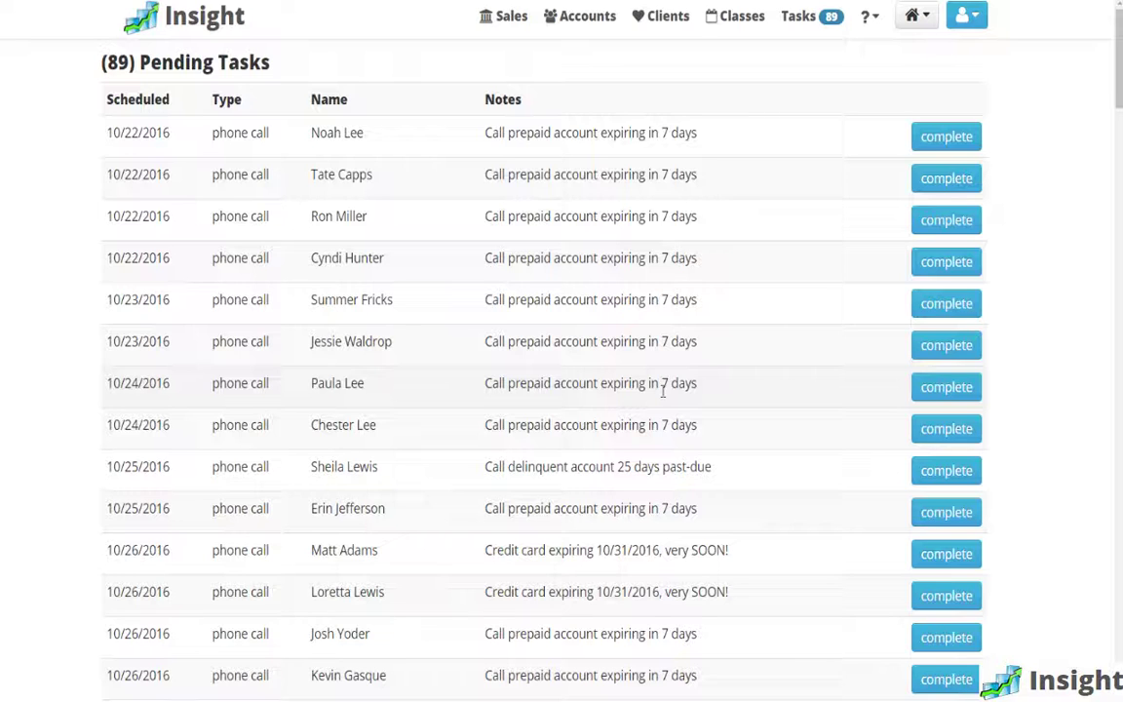
pyautogui.scroll(-1, 634, 453)
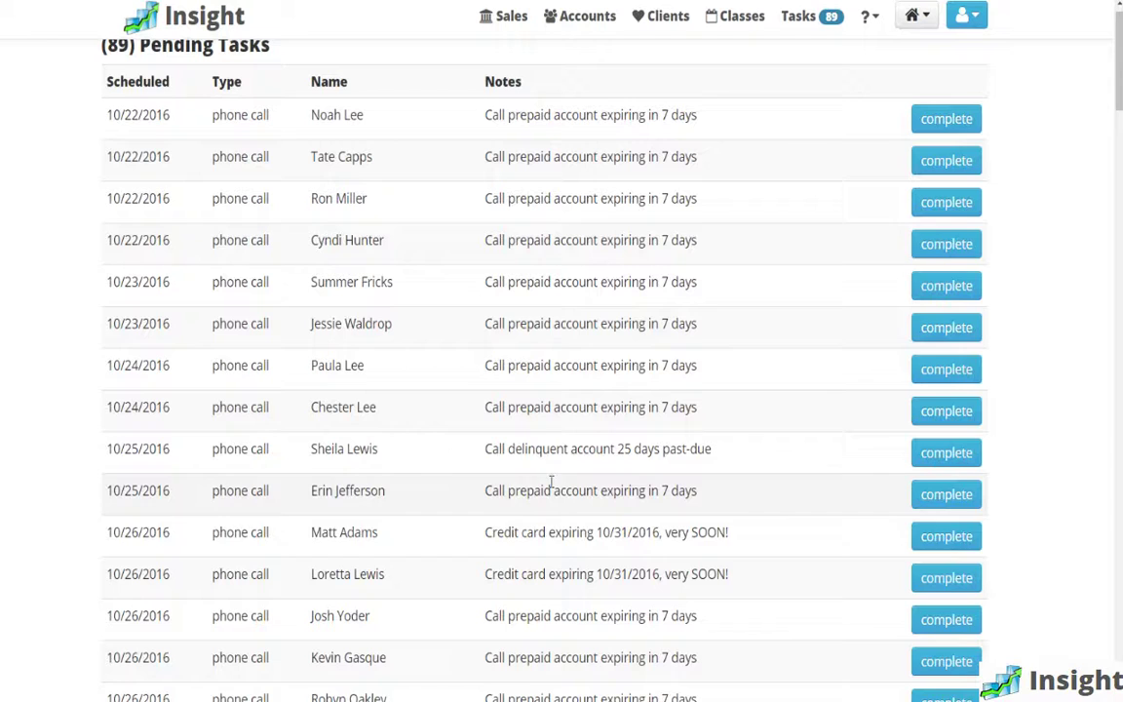
# Highlight the first "Credit card expiring 10/31/2016, very SOON!" note and open that task's completion form
pyautogui.click(476, 527)
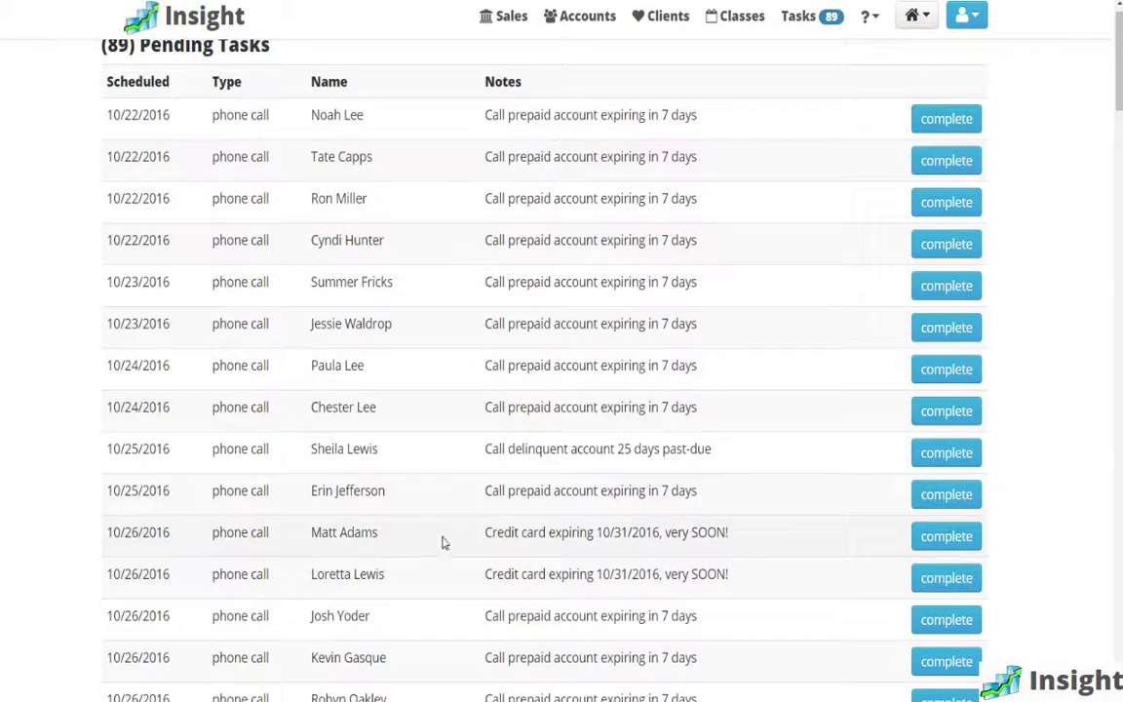
pyautogui.click(442, 538)
pyautogui.moveTo(741, 533); pyautogui.dragTo(520, 552)
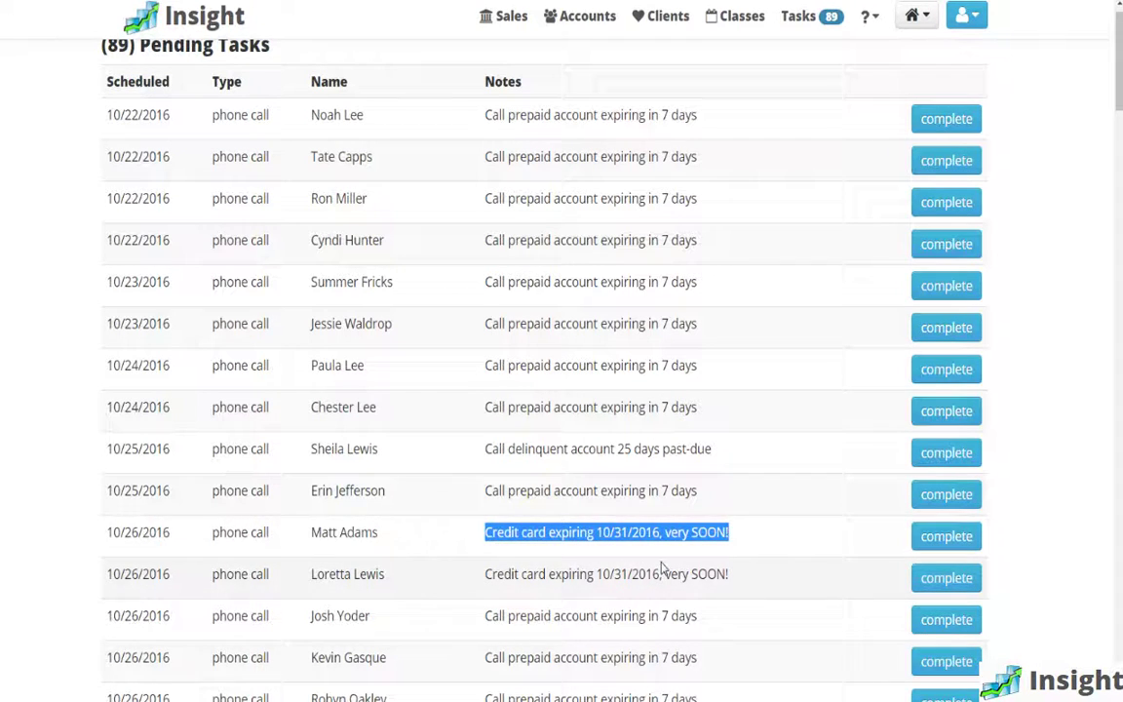
pyautogui.click(944, 535)
pyautogui.scroll(-3, 439, 536)
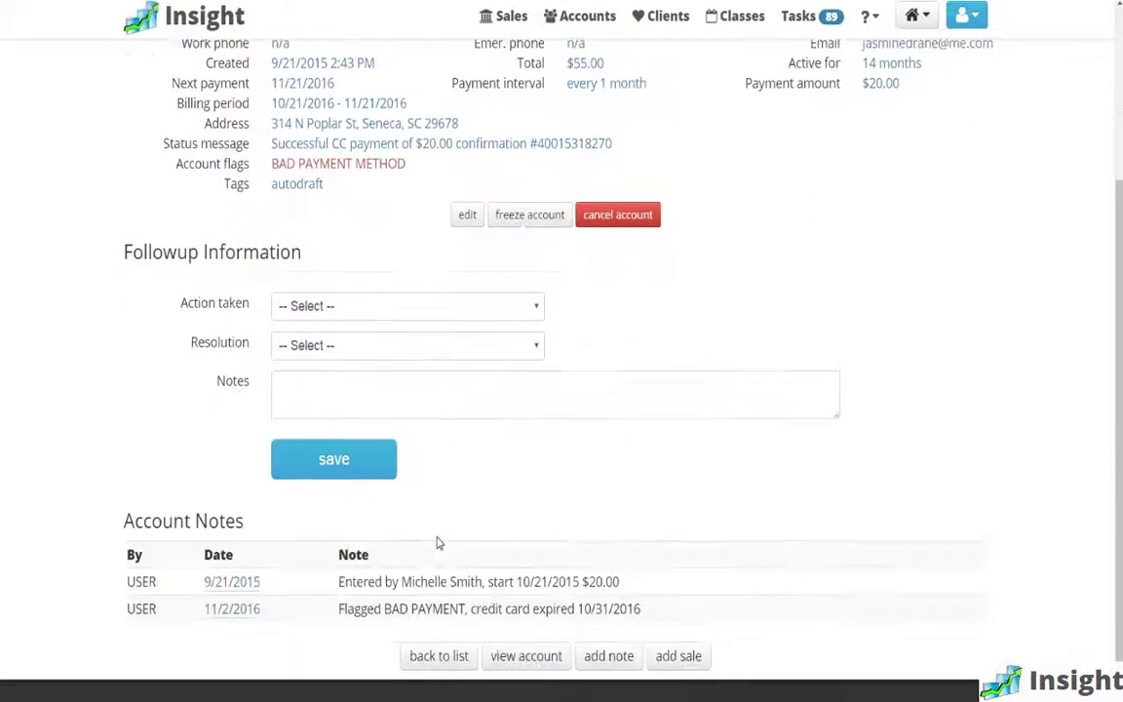
# Look through the Action taken and Resolution choices of the followup form and place the cursor in Notes
pyautogui.click(332, 297)
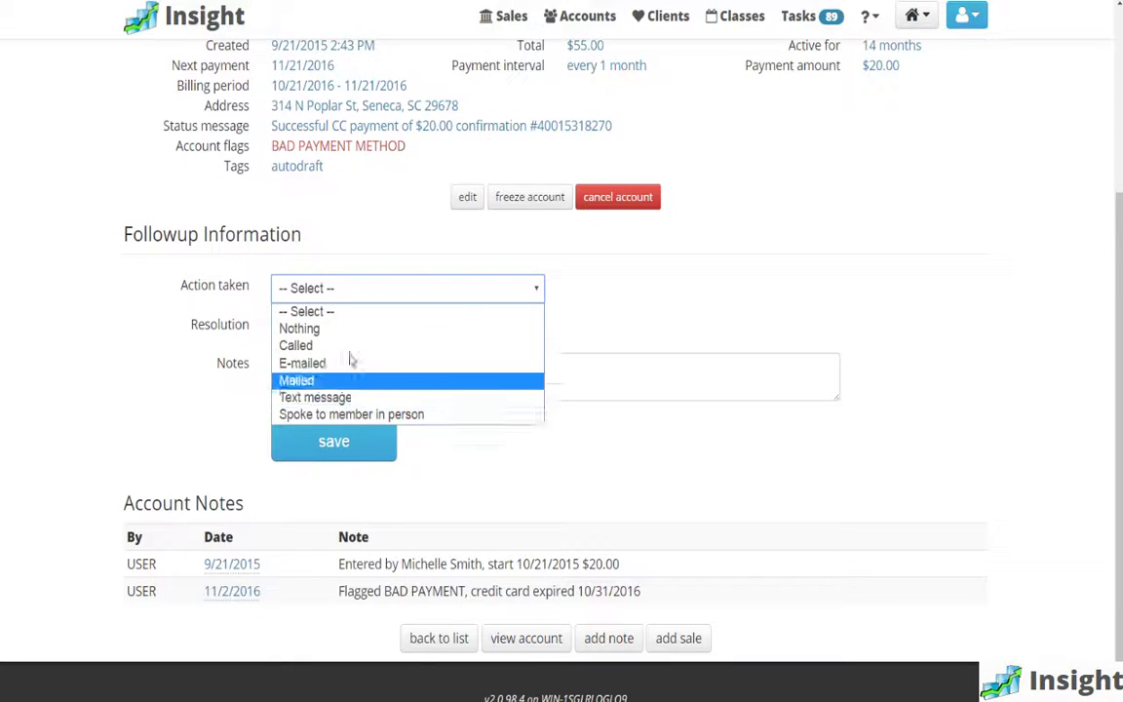
pyautogui.click(251, 320)
pyautogui.click(356, 329)
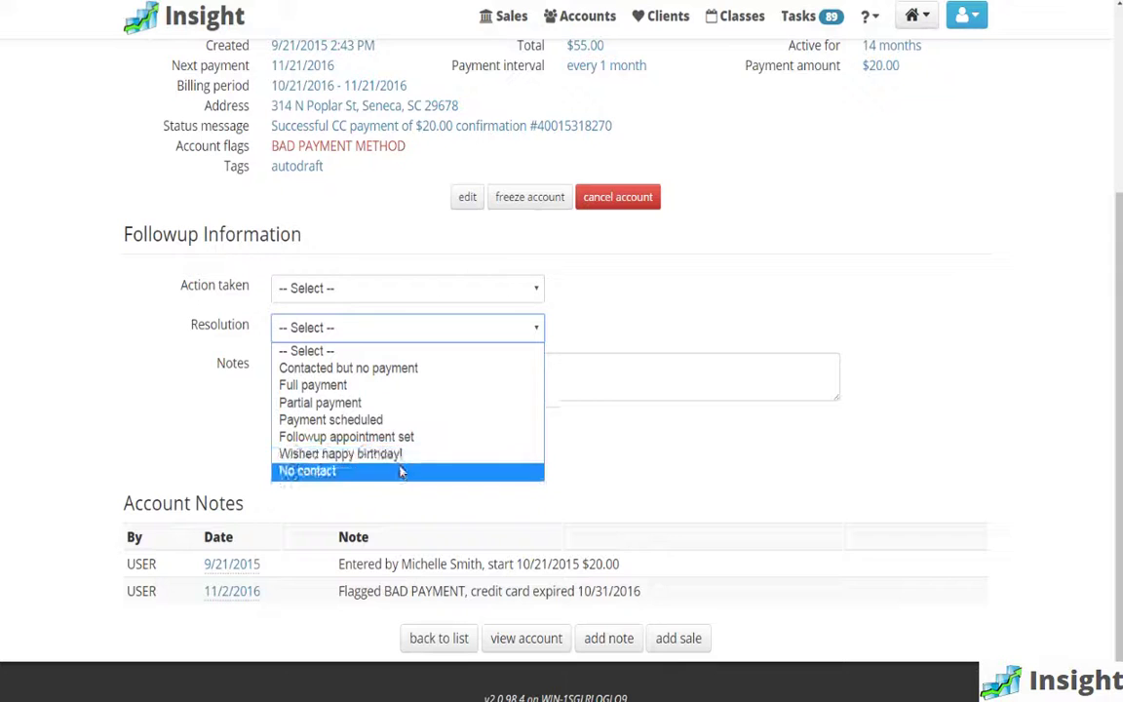
pyautogui.click(612, 332)
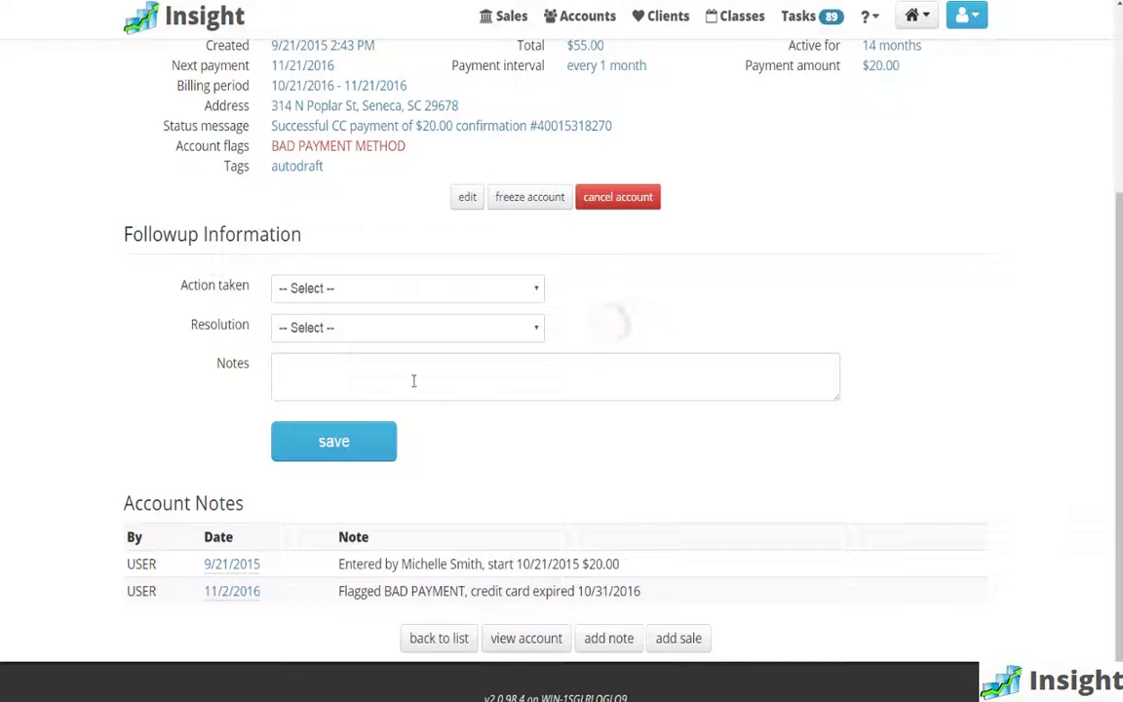
pyautogui.click(407, 380)
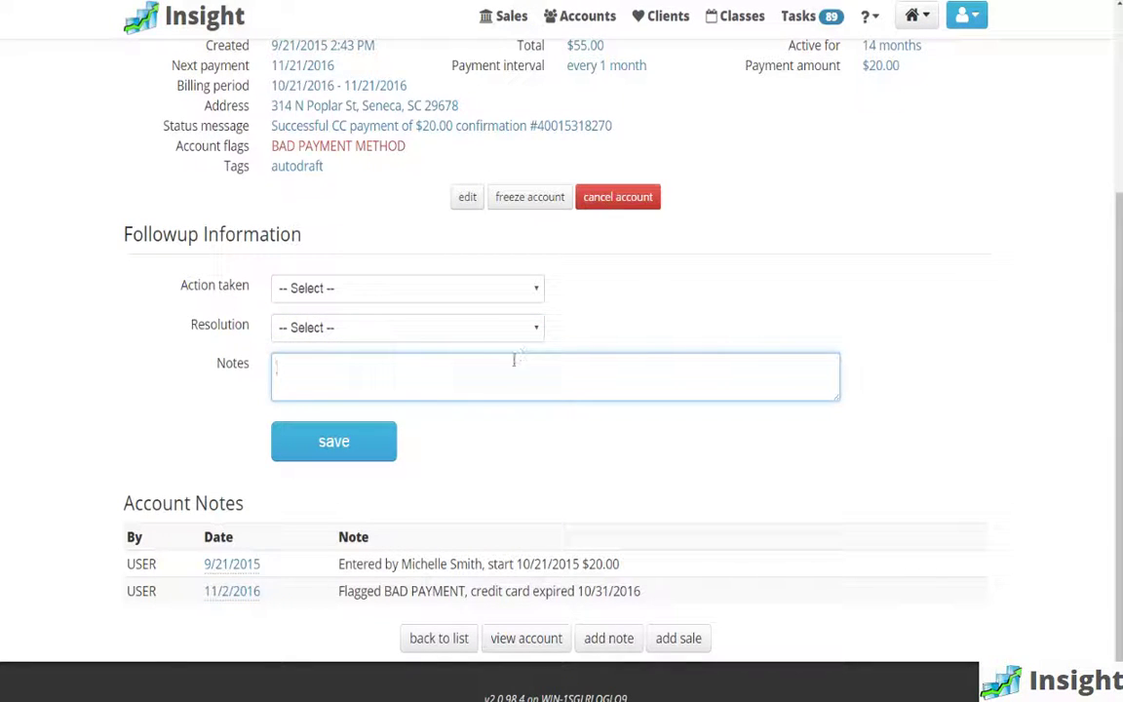
pyautogui.scroll(-1, 523, 516)
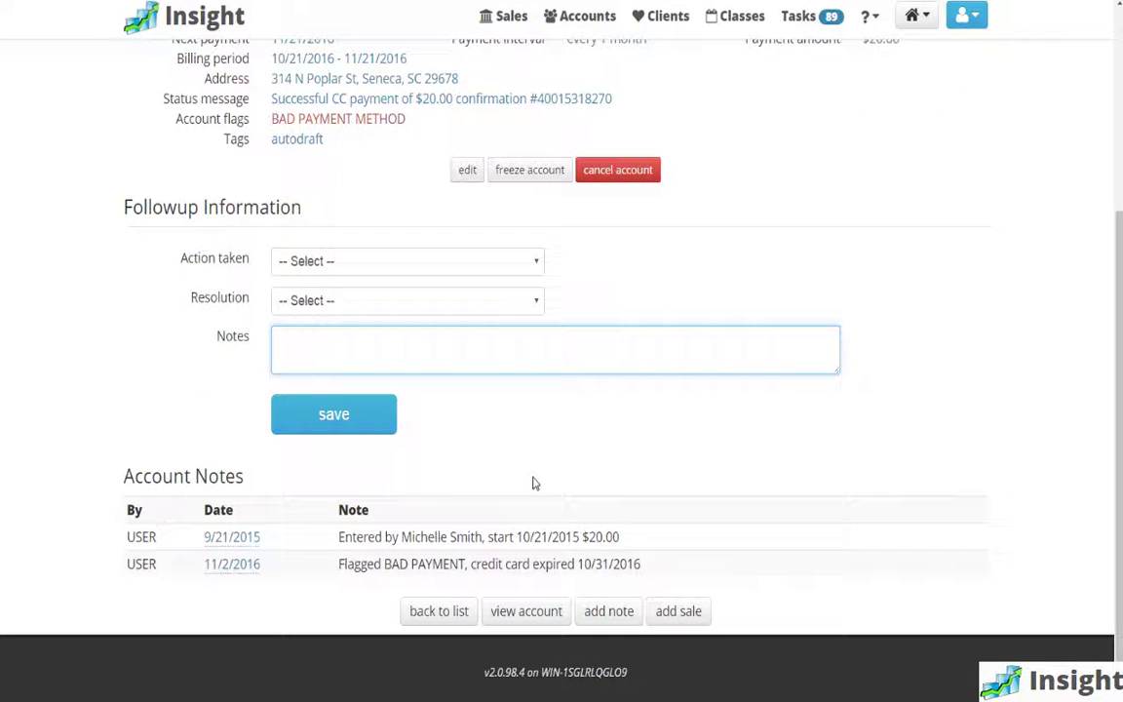
# View the payment info on the task's account, and go to the search page for members and guests
pyautogui.click(523, 611)
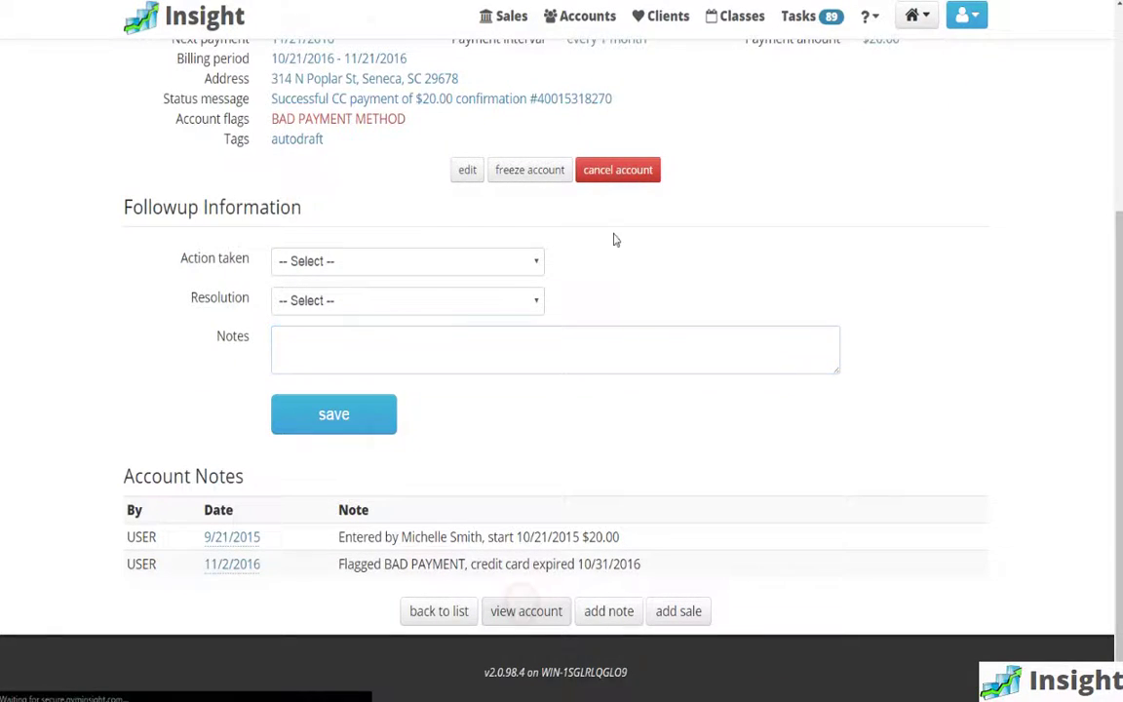
pyautogui.click(698, 243)
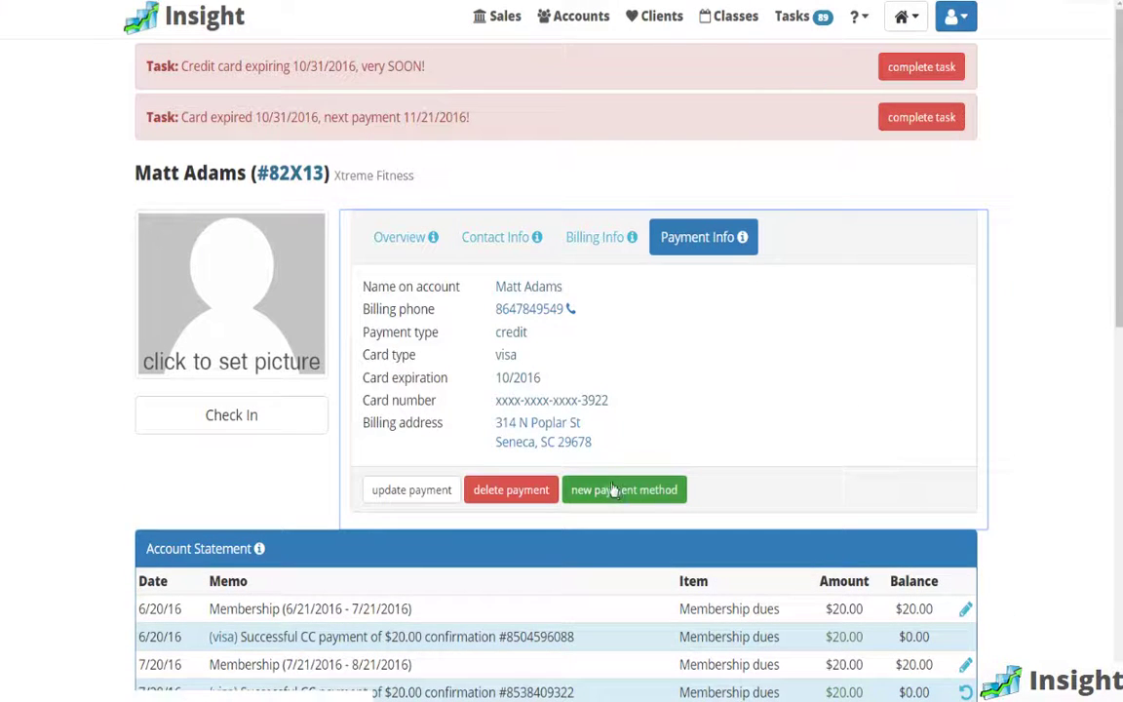
pyautogui.click(581, 15)
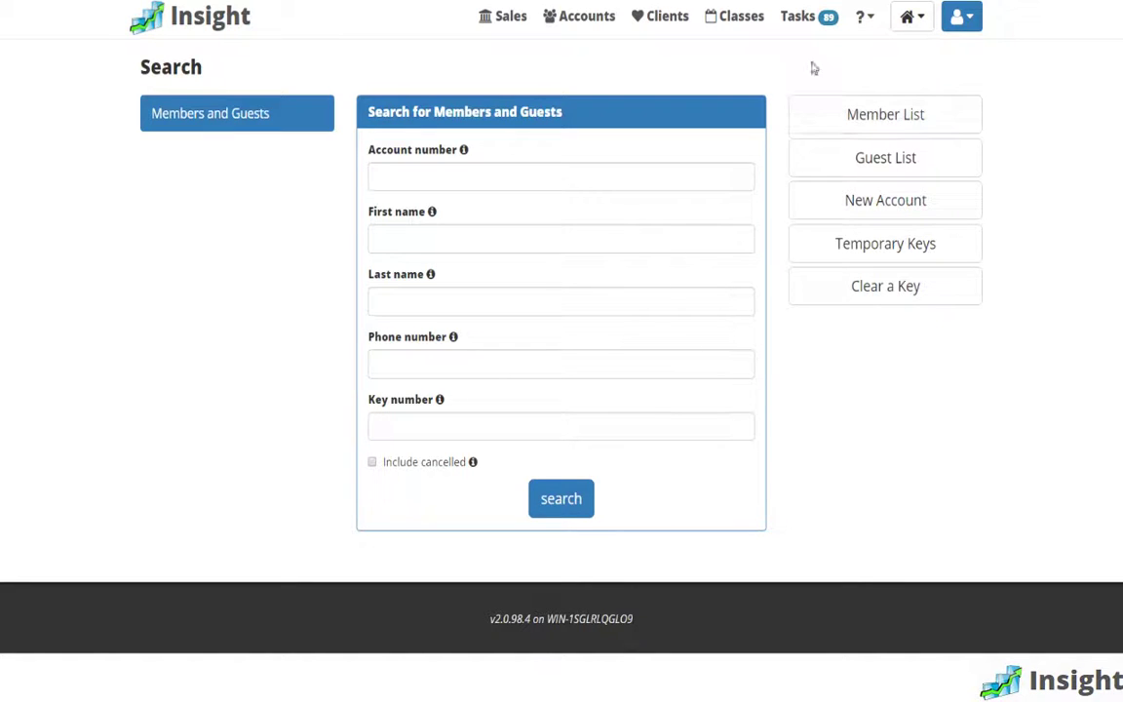
# Open the first 10/22/2016 call task, set the action taken to Called, and view the resolution choices without saving
pyautogui.click(801, 17)
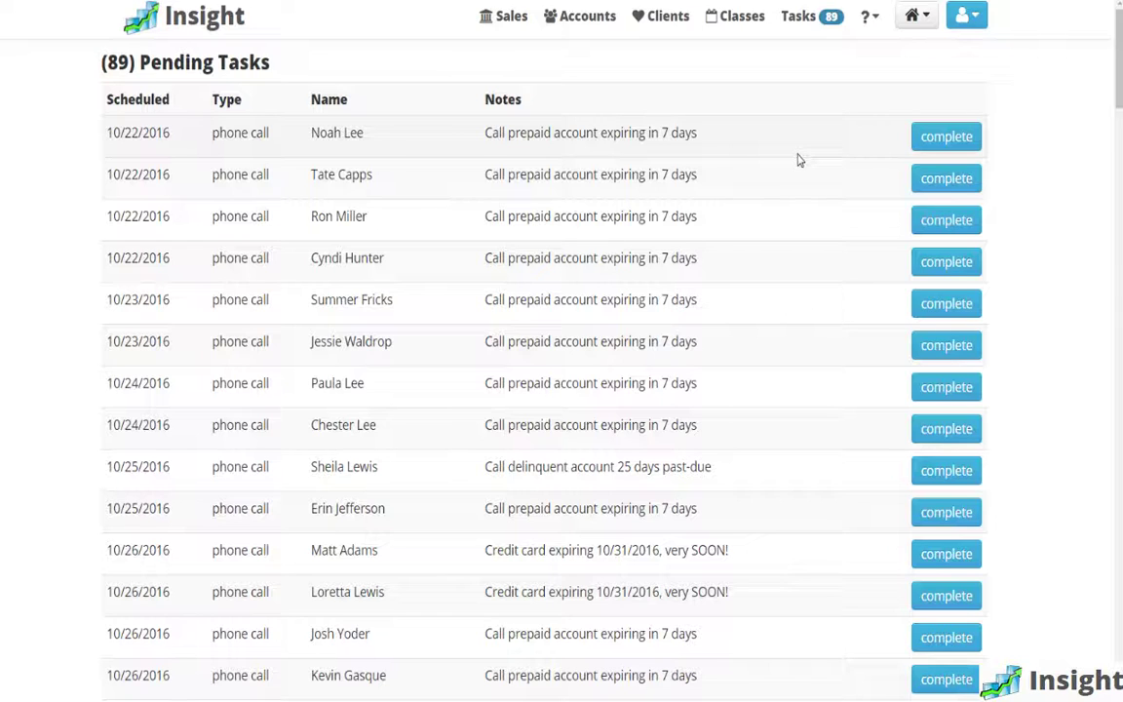
pyautogui.click(964, 144)
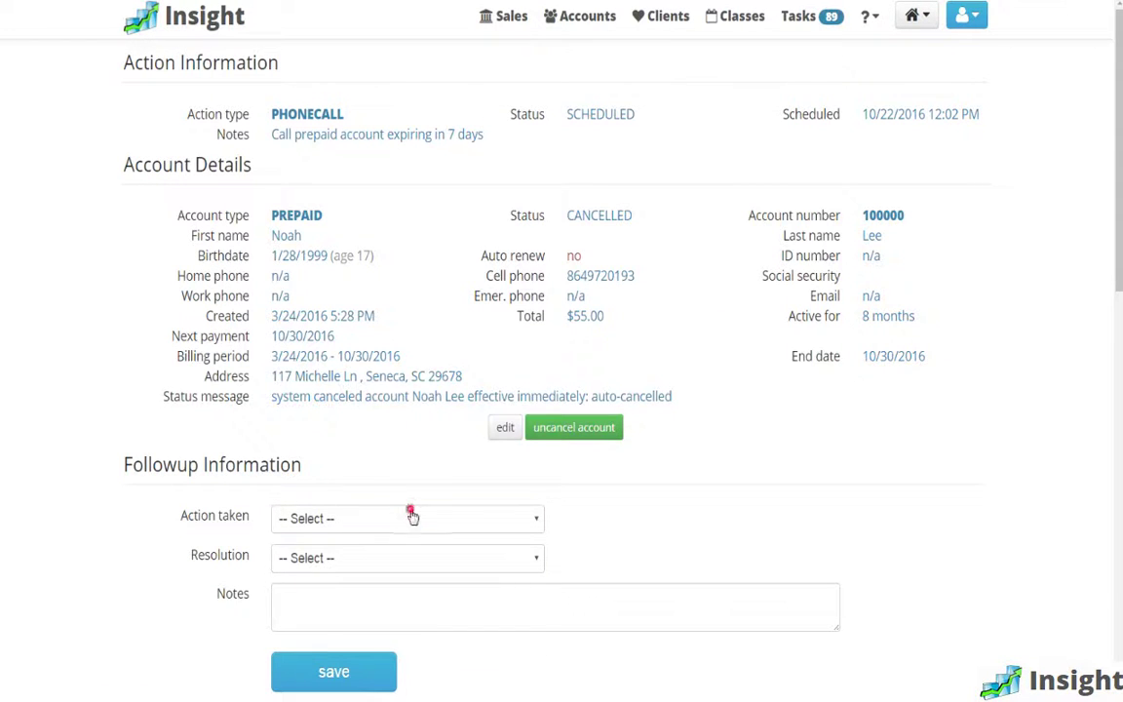
pyautogui.click(418, 519)
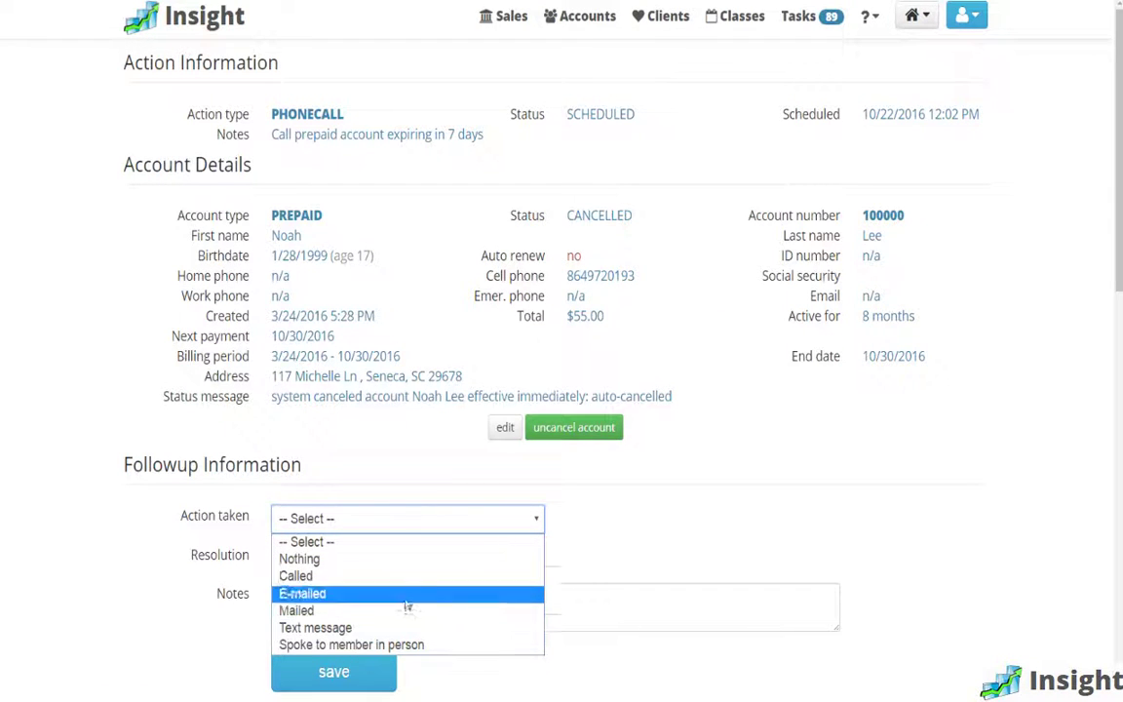
pyautogui.click(407, 577)
pyautogui.click(402, 556)
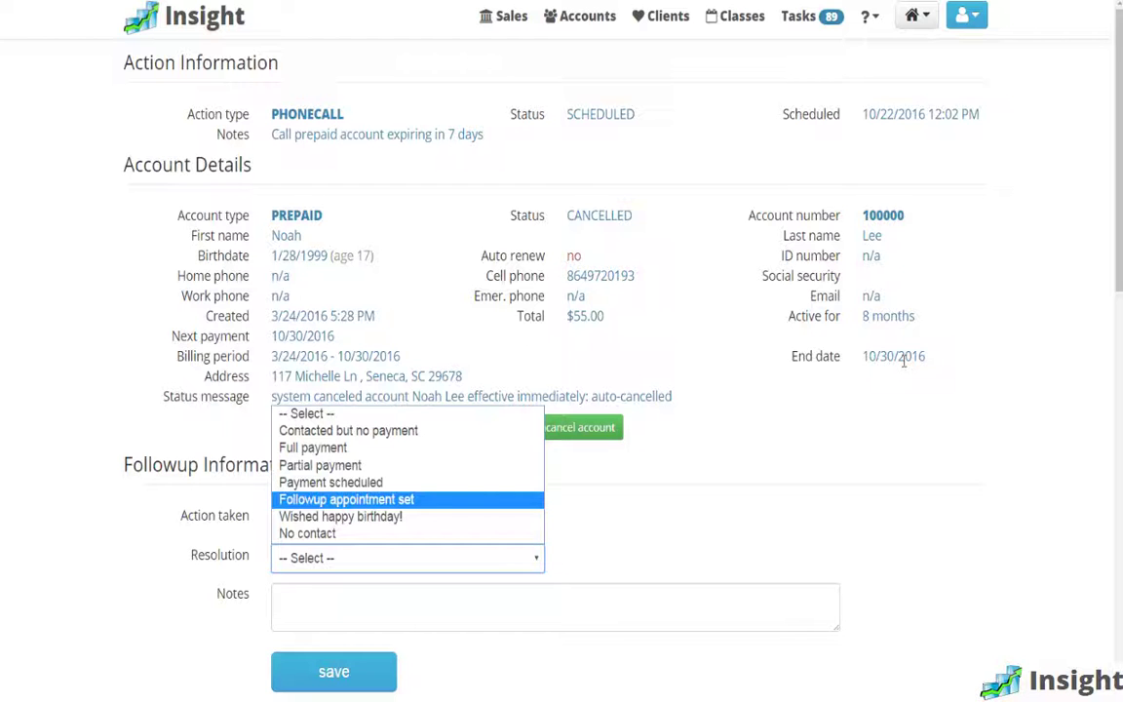
pyautogui.hotkey('alt', 'Left')
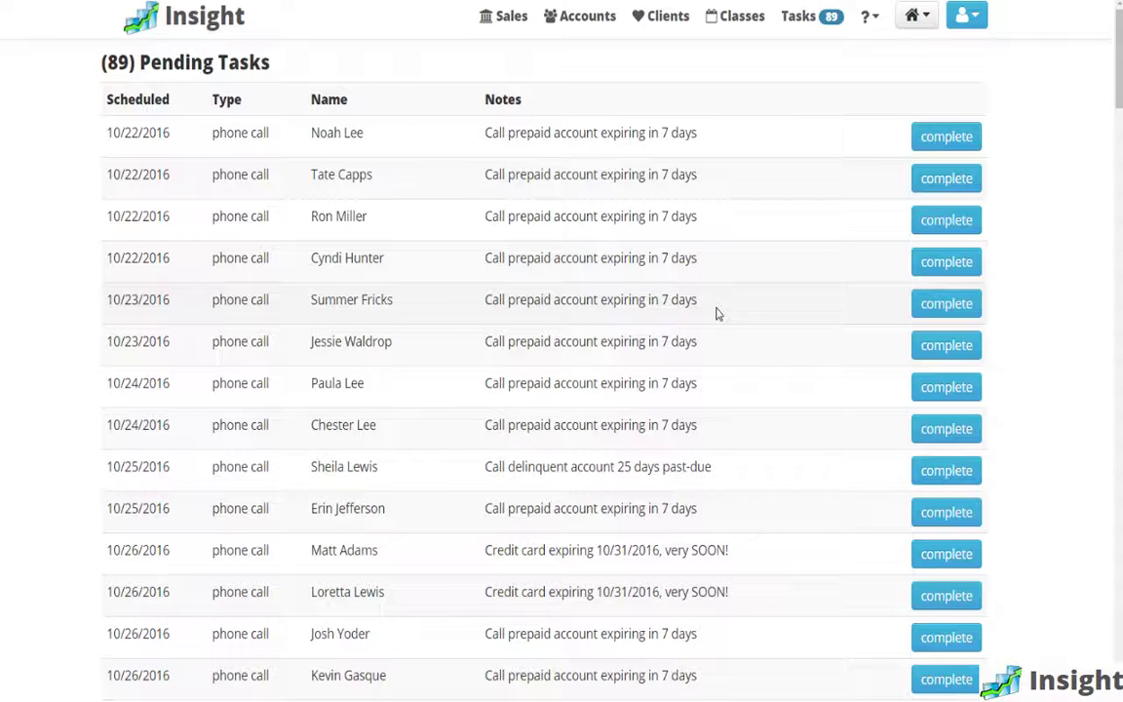
# Open the account behind the first 10/23/2016 prepaid call task and look over its overview, statement and history
pyautogui.click(945, 303)
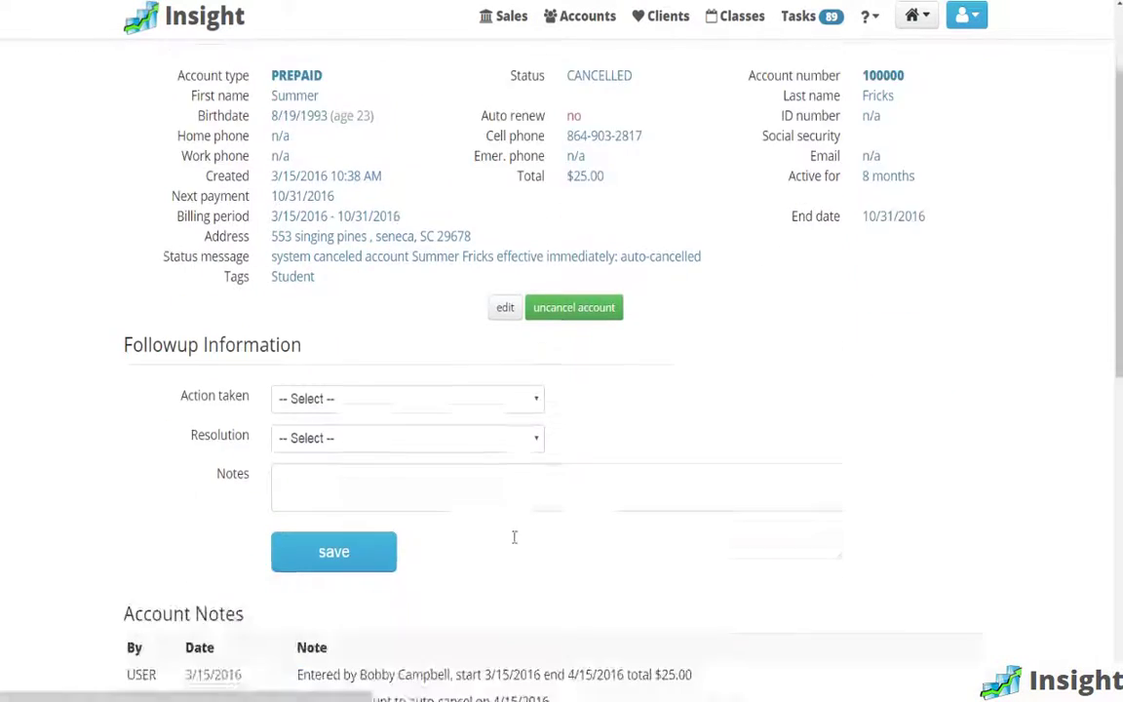
pyautogui.scroll(-10, 514, 537)
pyautogui.click(521, 609)
pyautogui.scroll(-3, 734, 438)
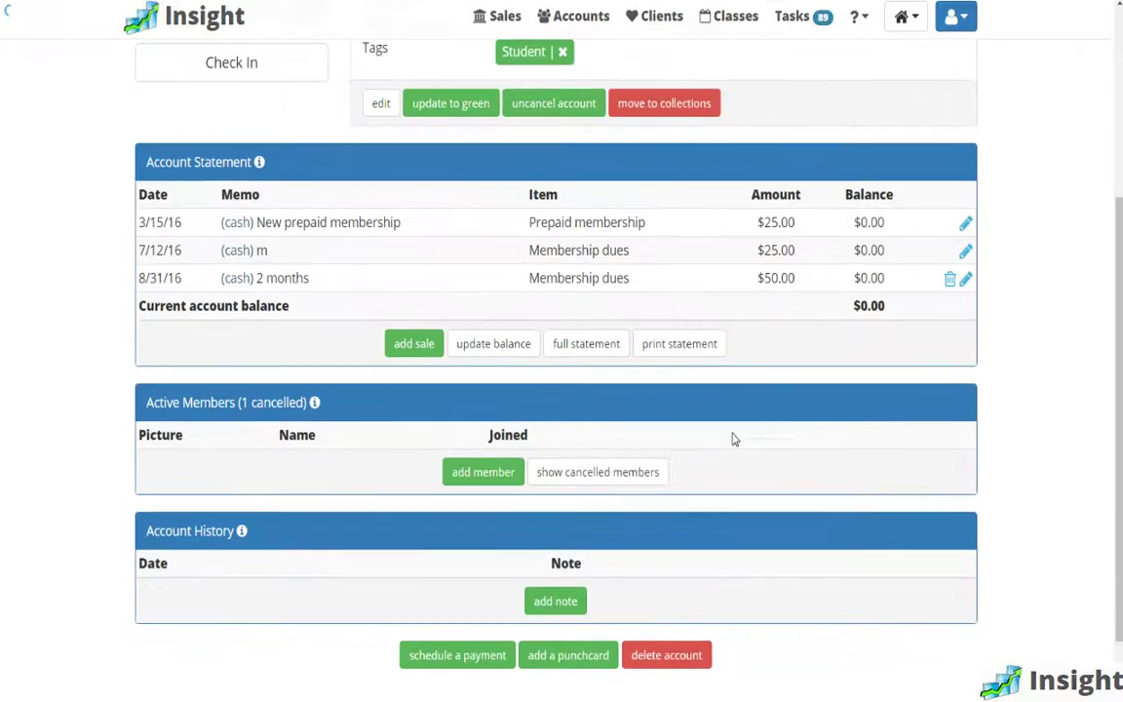
pyautogui.scroll(2, 809, 376)
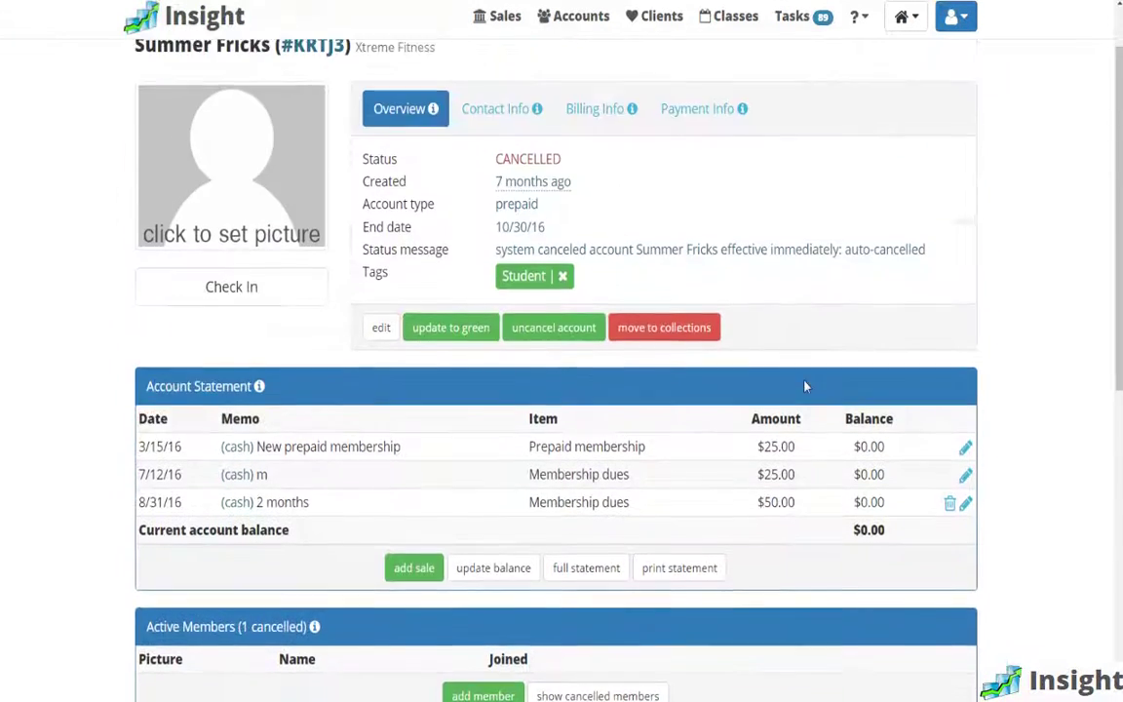
pyautogui.scroll(-3, 805, 387)
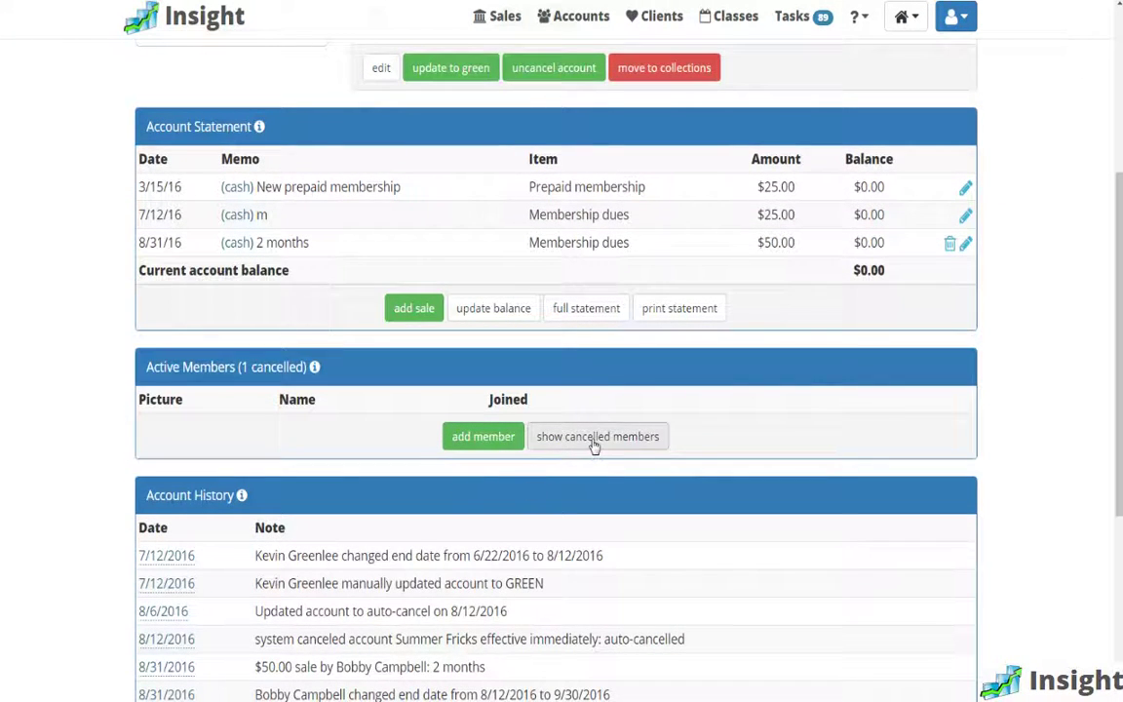
# Show the account's cancelled members and view the listed member's key credentials and recent visits
pyautogui.click(594, 440)
pyautogui.click(852, 444)
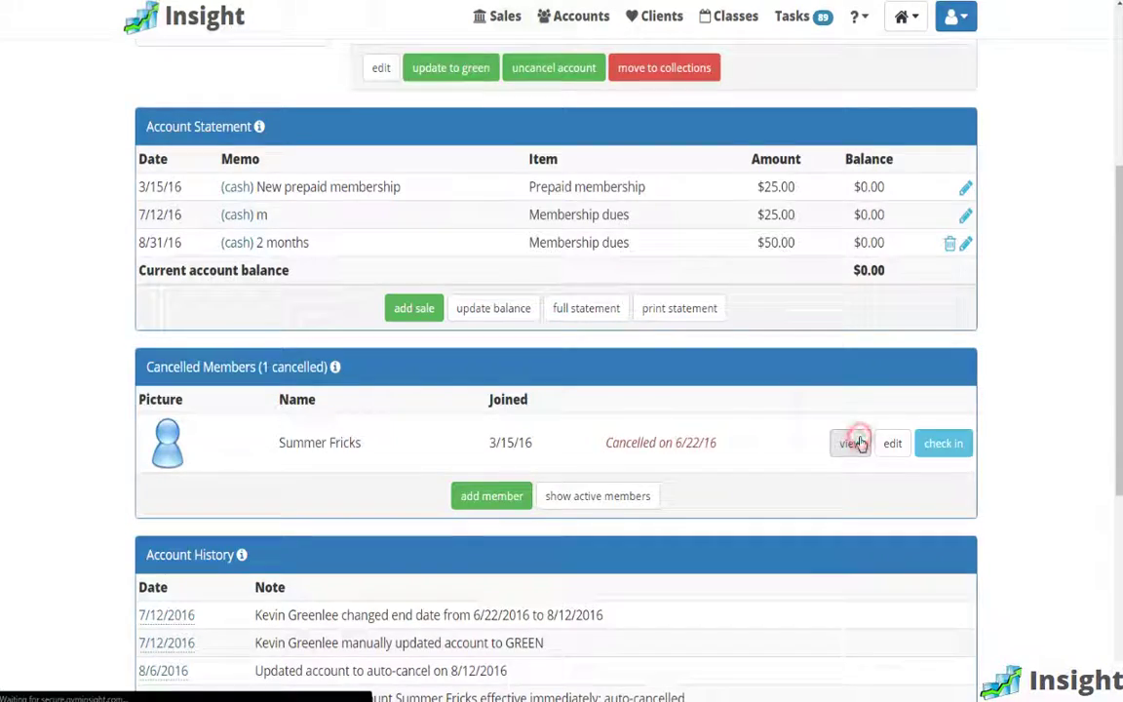
pyautogui.scroll(-5, 483, 529)
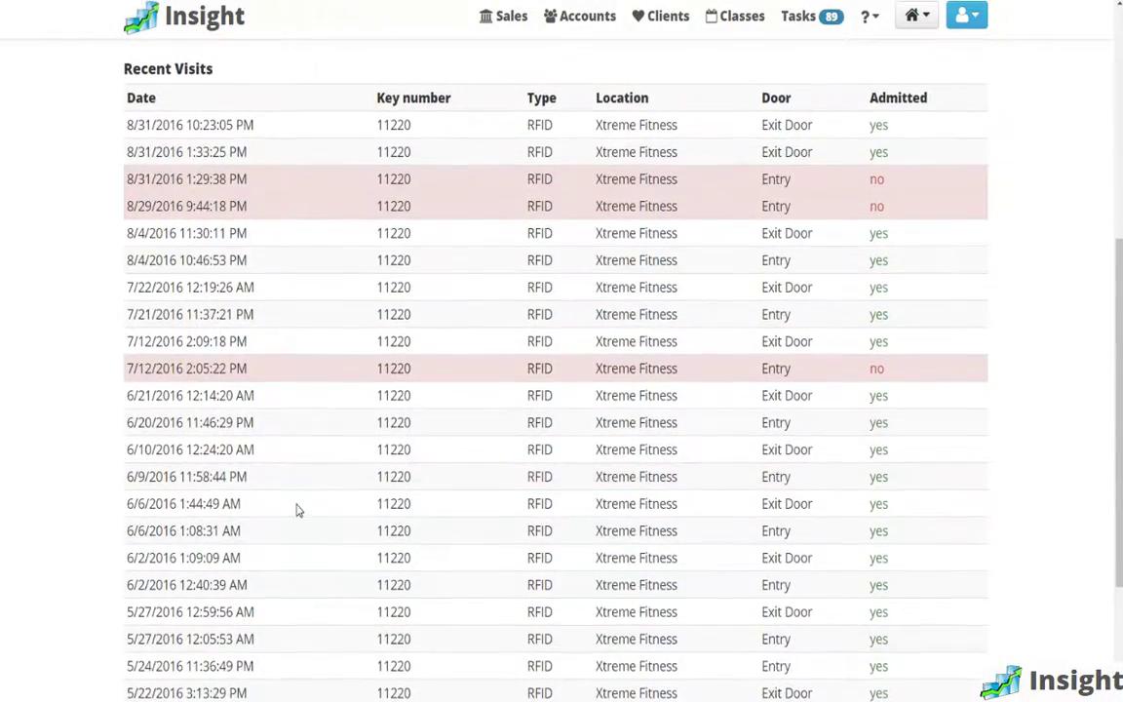
pyautogui.scroll(1, 195, 238)
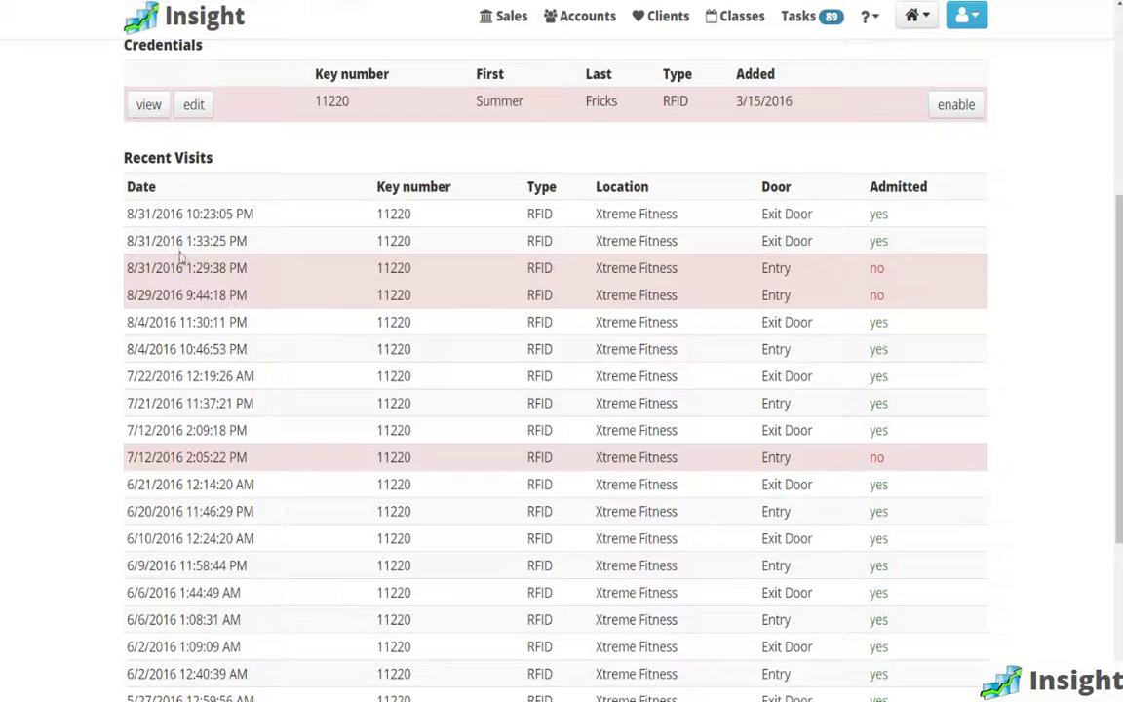
# Look over the rest of the member's recent visits and return to the account overview and statement
pyautogui.scroll(-3, 205, 253)
pyautogui.scroll(7, 268, 473)
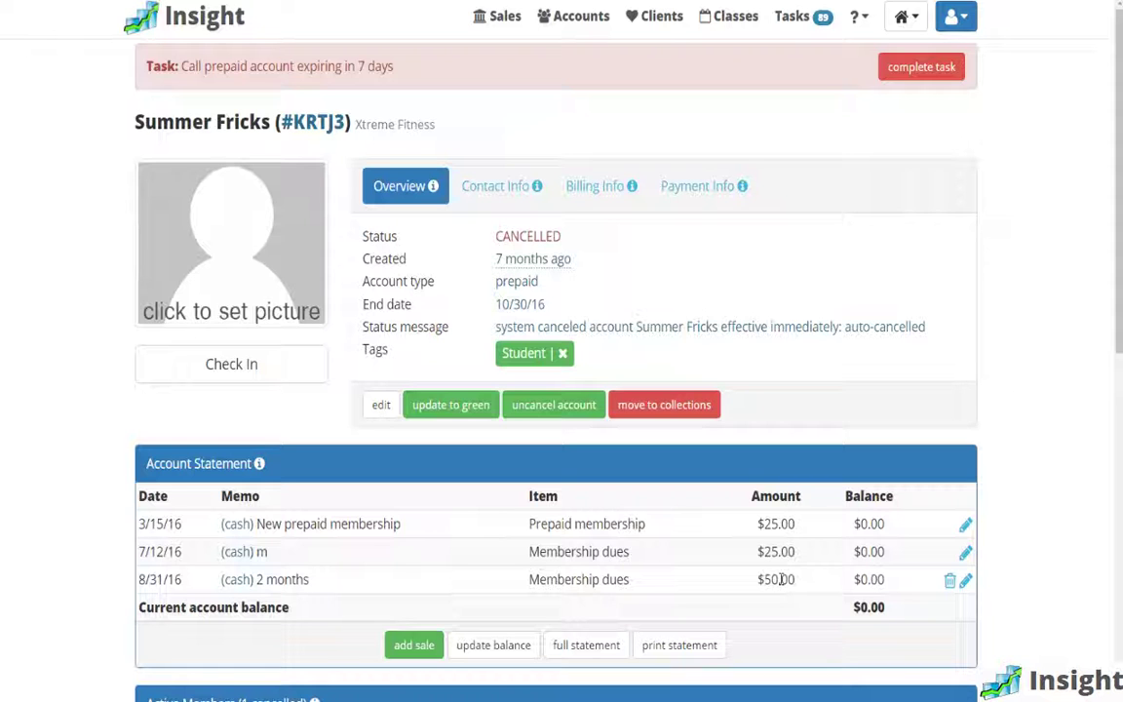
# Browse the financial reports and open the Location Performance report for November 2016
pyautogui.click(920, 17)
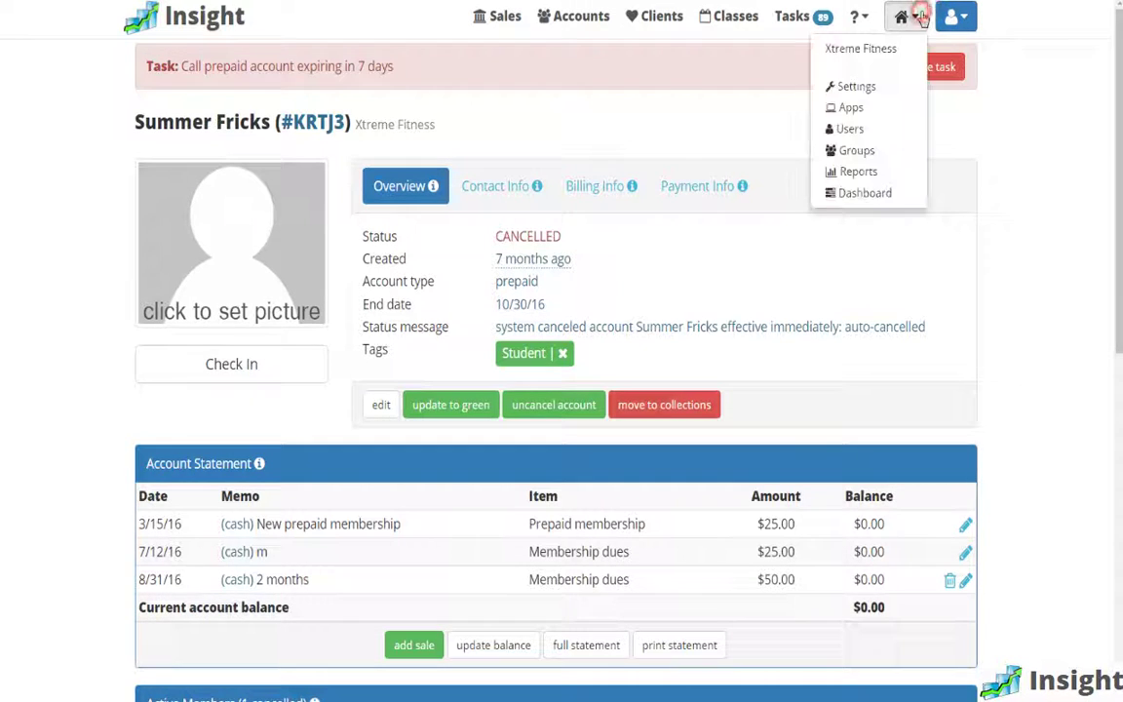
pyautogui.click(858, 172)
pyautogui.click(708, 109)
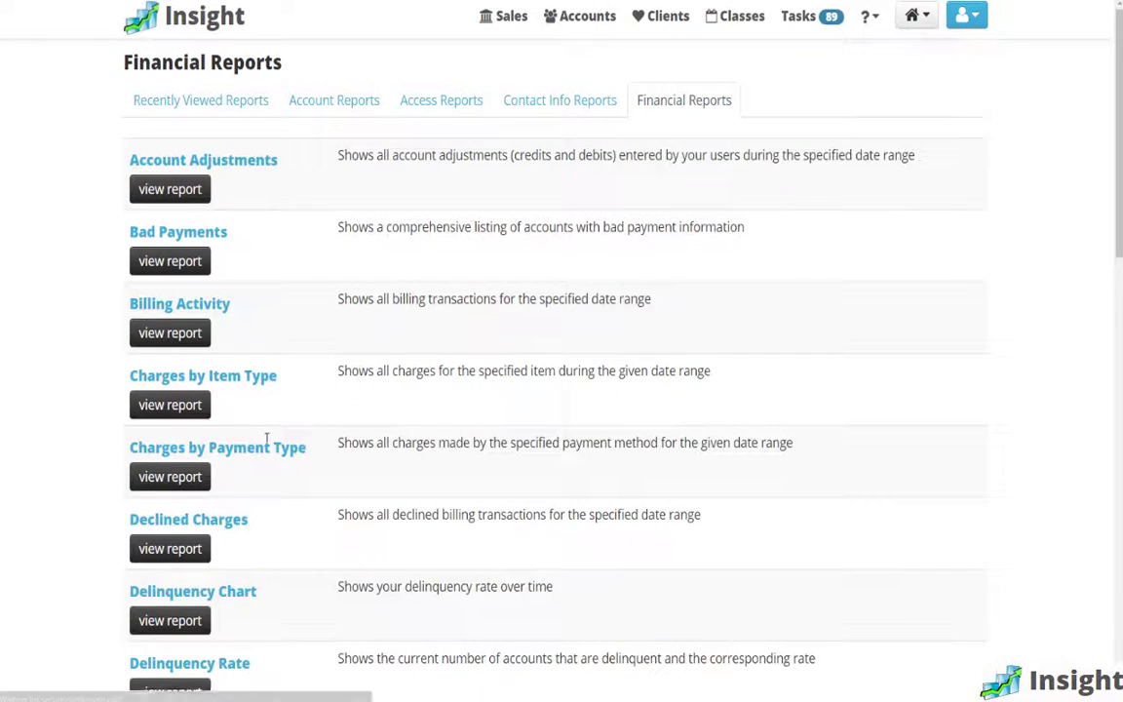
pyautogui.scroll(-10, 292, 458)
pyautogui.scroll(5, 721, 225)
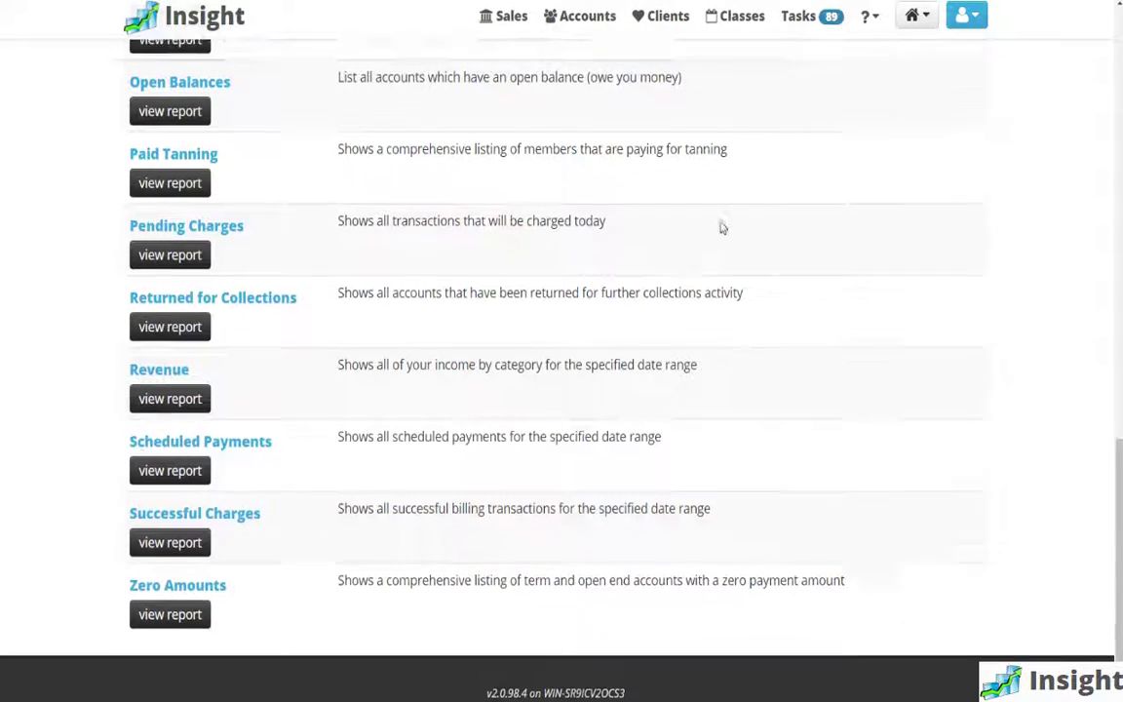
pyautogui.click(921, 18)
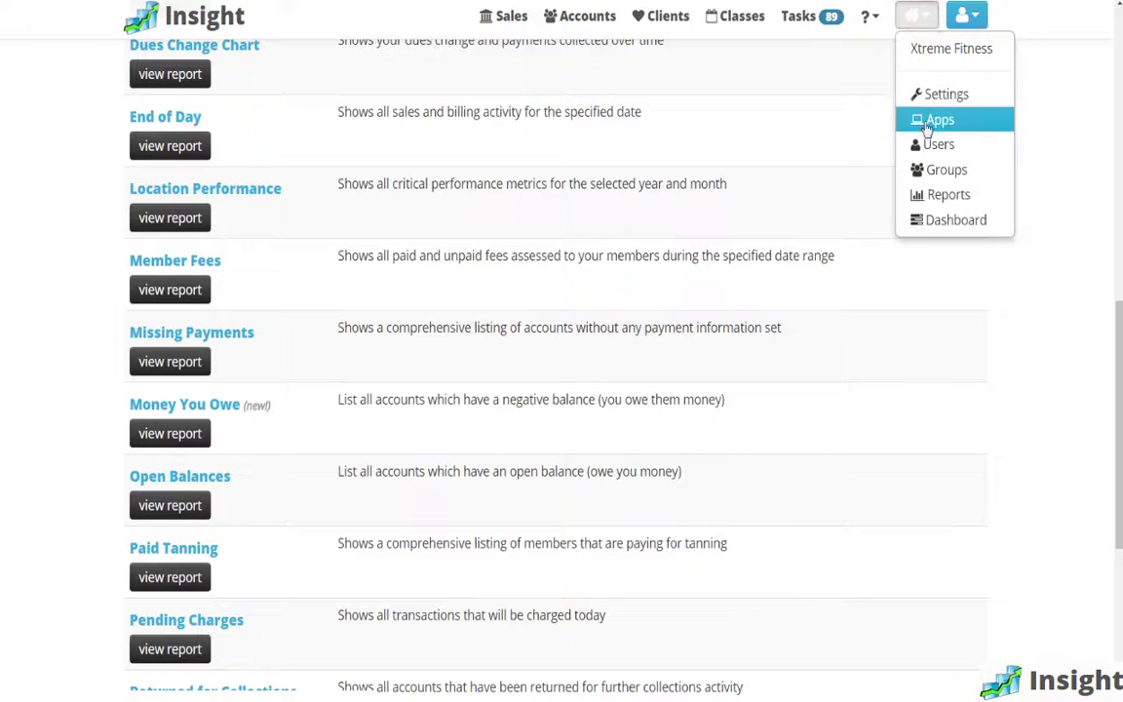
pyautogui.click(929, 198)
pyautogui.scroll(-1, 195, 431)
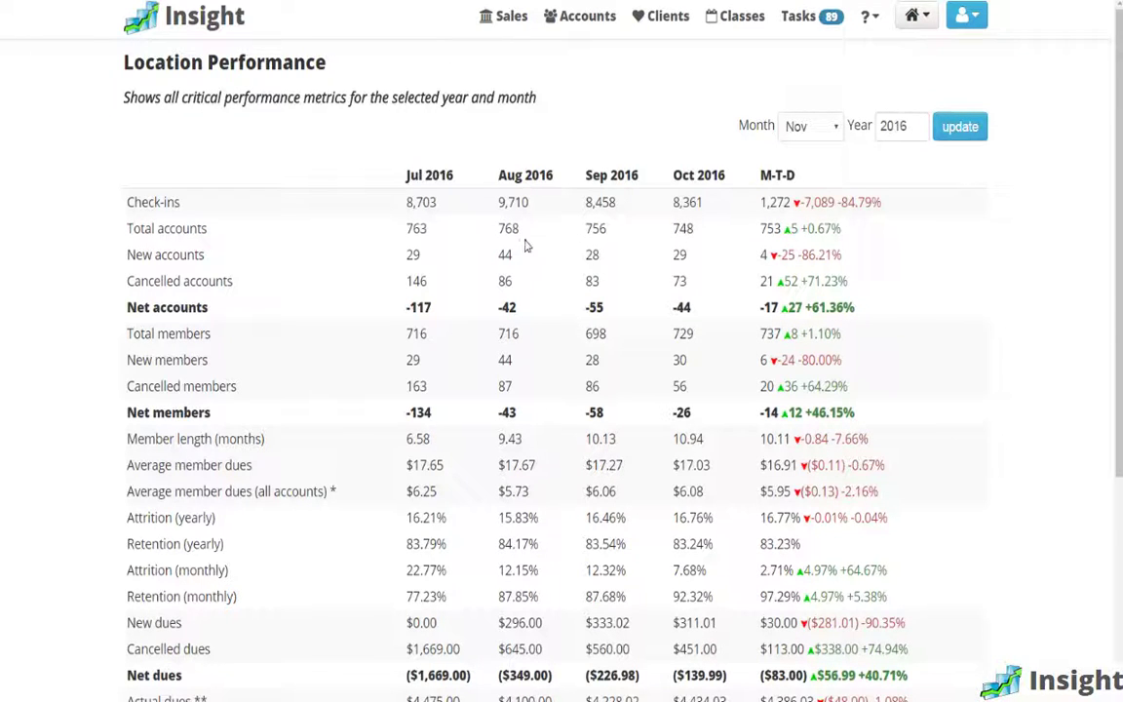
# Examine the total accounts from July to October 2016 and the October actual dues in the report
pyautogui.click(704, 229)
pyautogui.moveTo(704, 229); pyautogui.dragTo(389, 216)
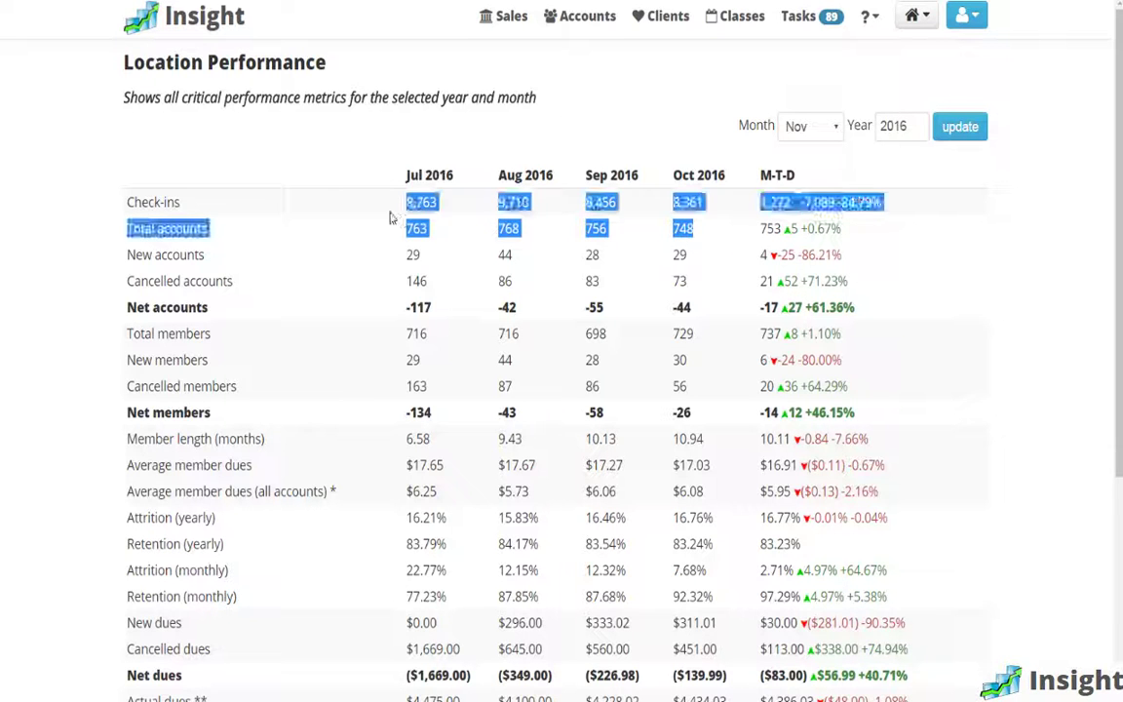
pyautogui.click(468, 253)
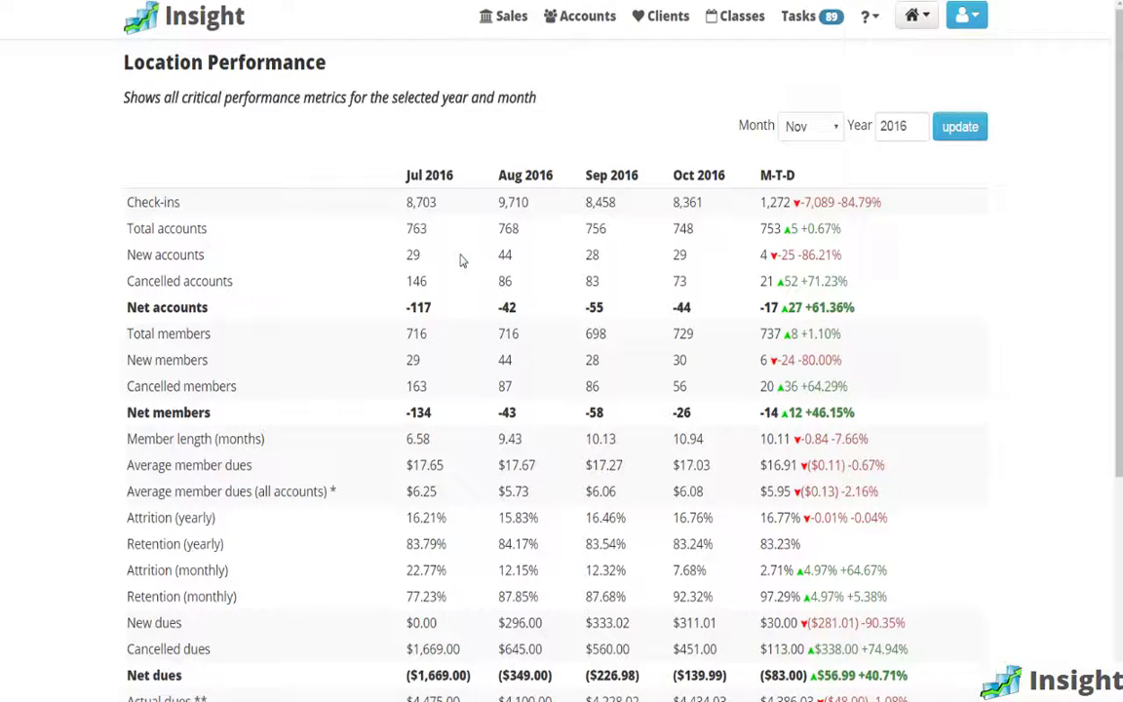
pyautogui.scroll(-3, 628, 385)
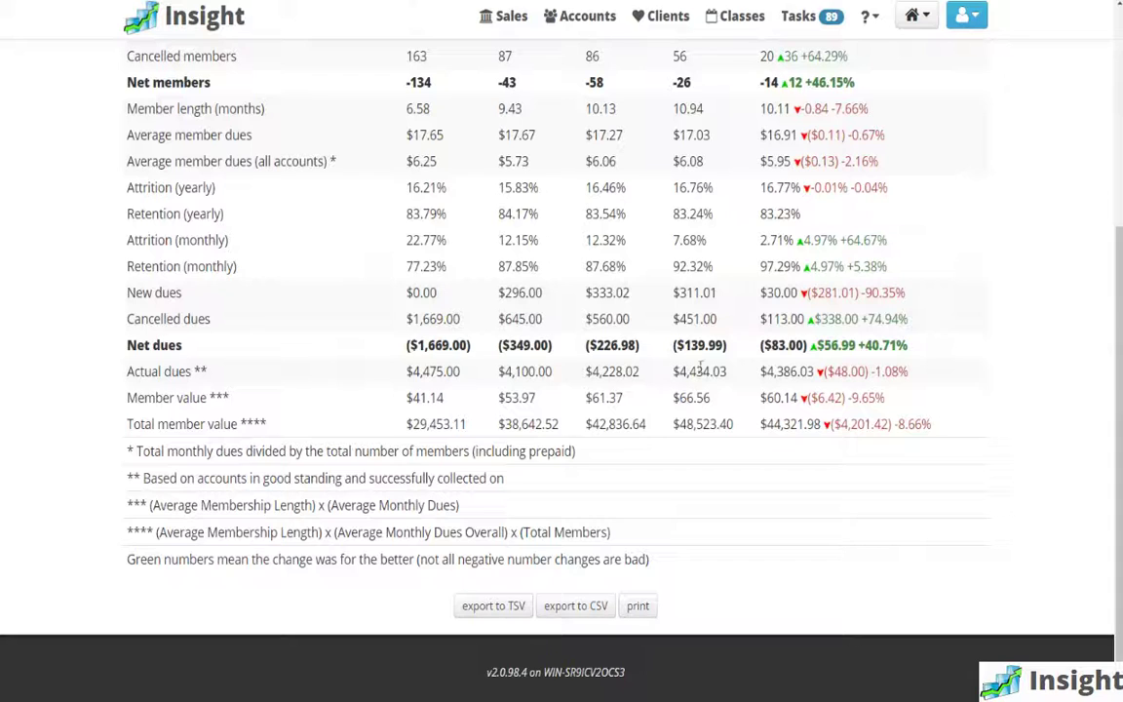
pyautogui.moveTo(671, 378); pyautogui.dragTo(745, 378)
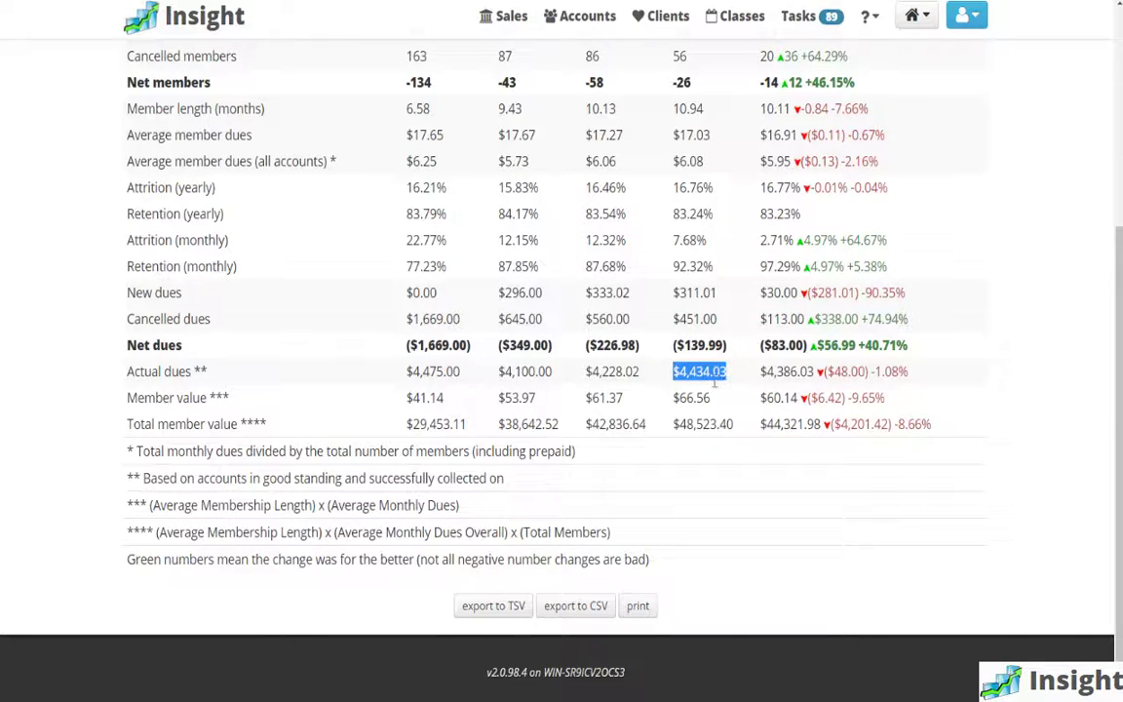
pyautogui.scroll(3, 689, 300)
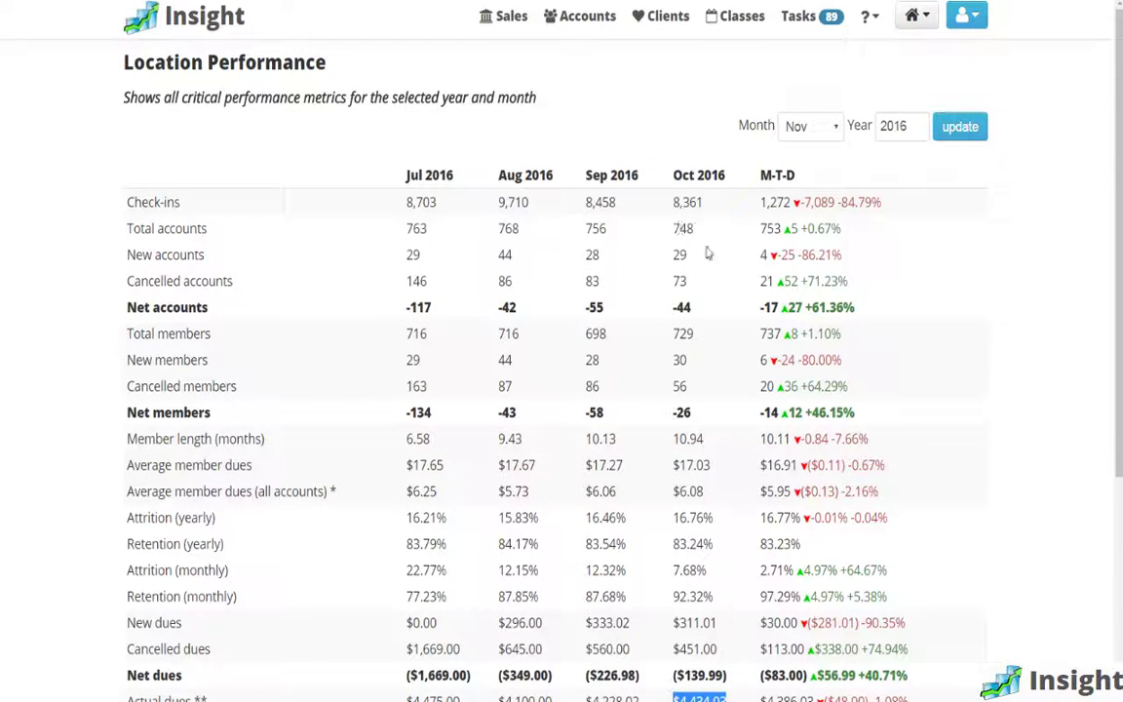
pyautogui.moveTo(712, 231); pyautogui.dragTo(671, 234)
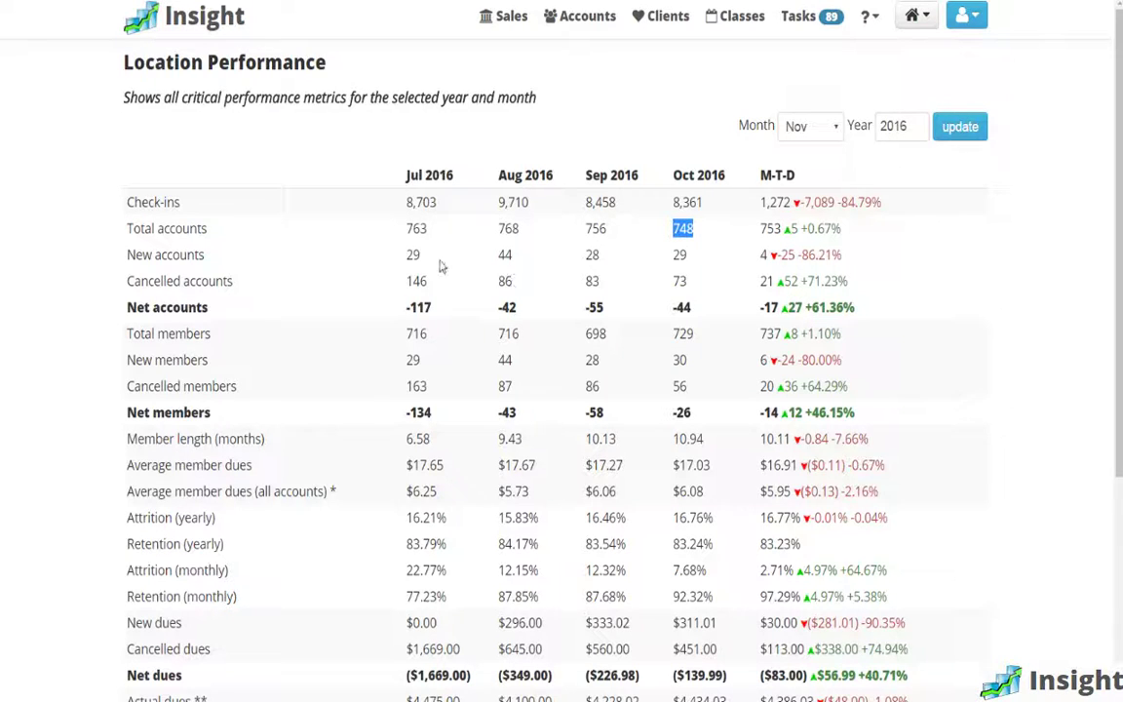
# Highlight the new accounts figure for each month from July to October 2016
pyautogui.moveTo(407, 255); pyautogui.dragTo(422, 255)
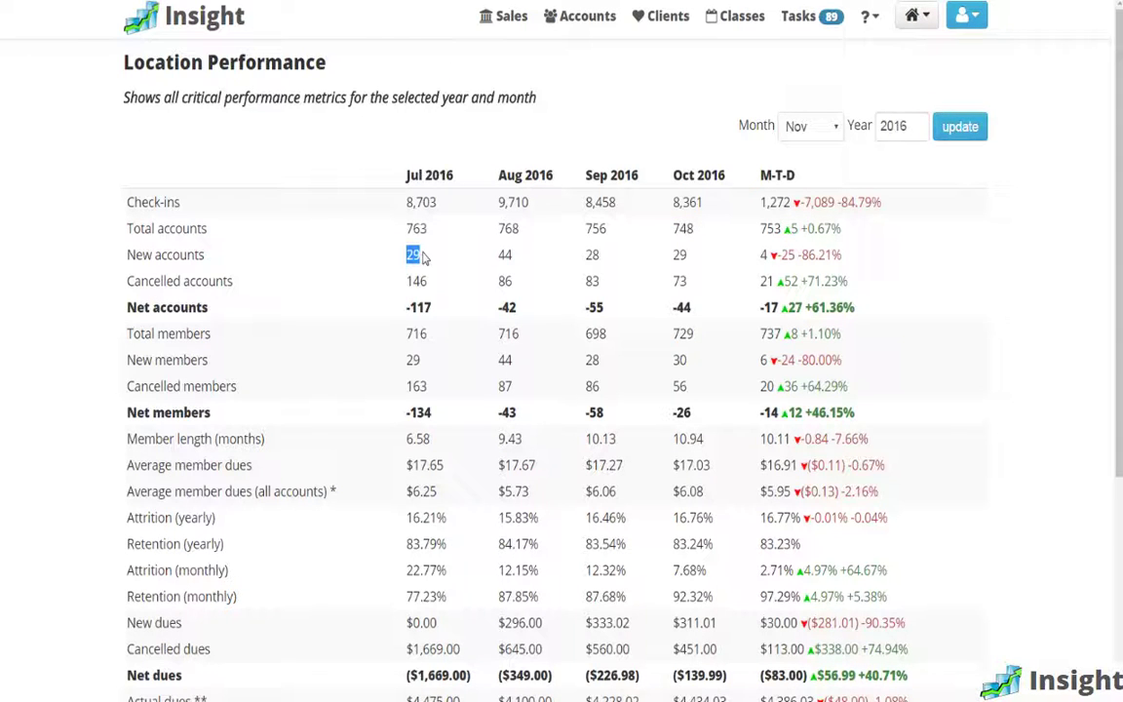
pyautogui.doubleClick(503, 255)
pyautogui.doubleClick(591, 255)
pyautogui.doubleClick(679, 254)
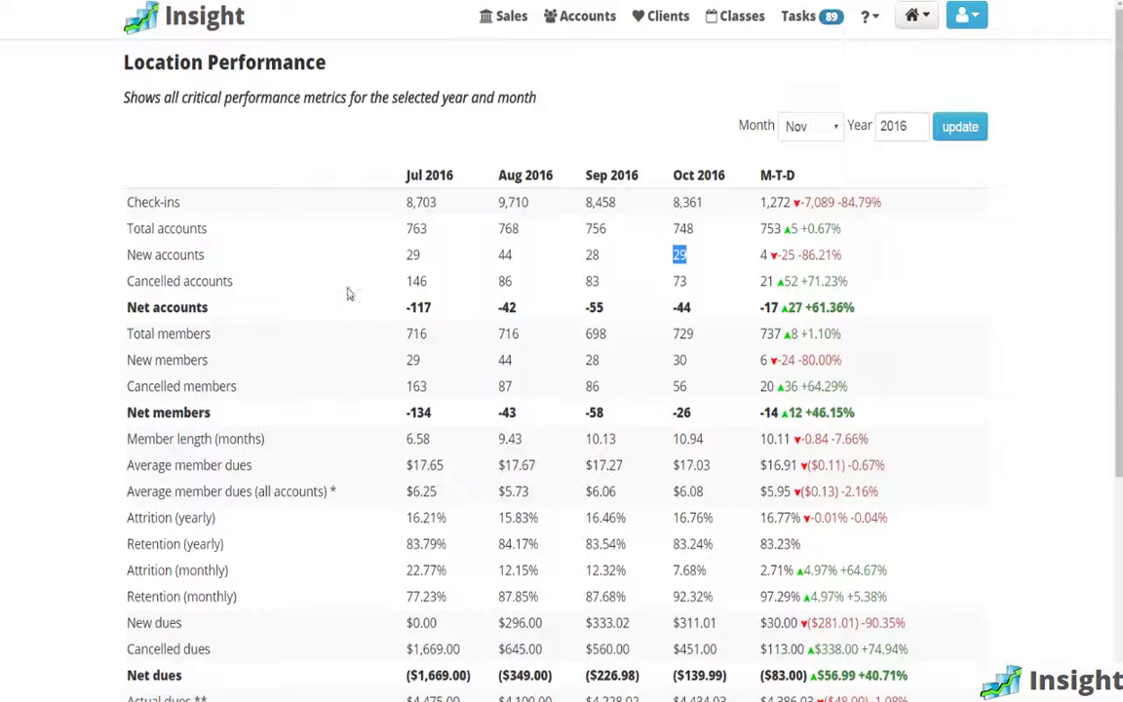
# Compare new against cancelled accounts for July and August 2016, and highlight the cancelled accounts through October
pyautogui.doubleClick(410, 254)
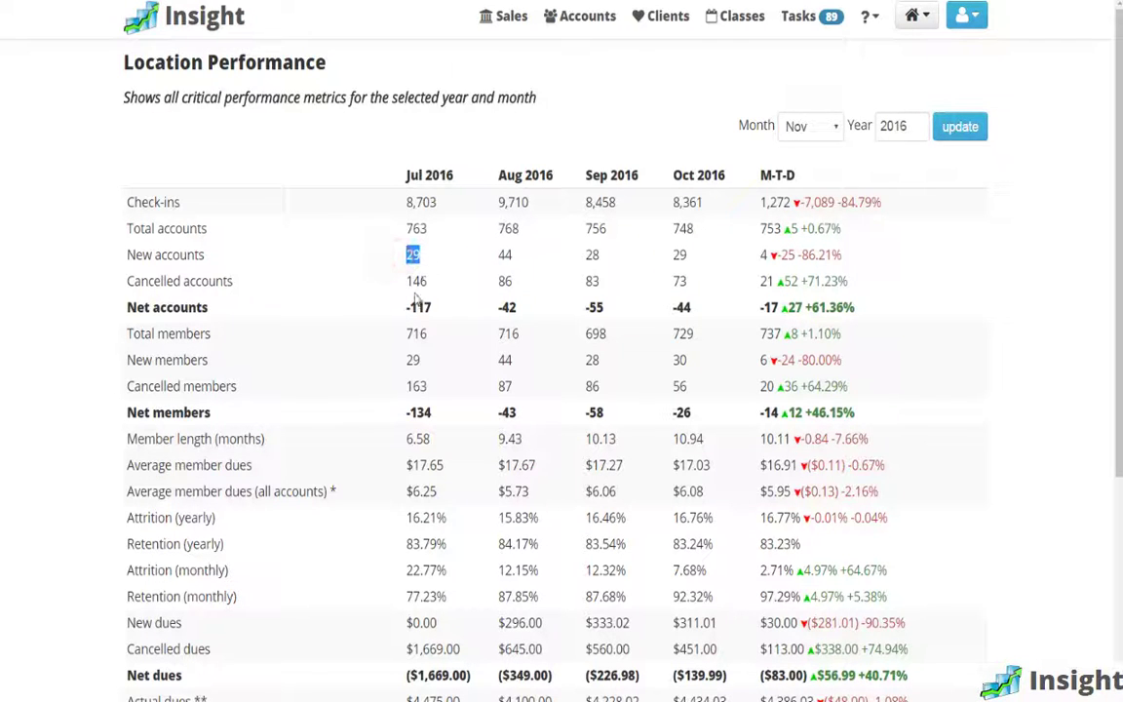
pyautogui.doubleClick(414, 281)
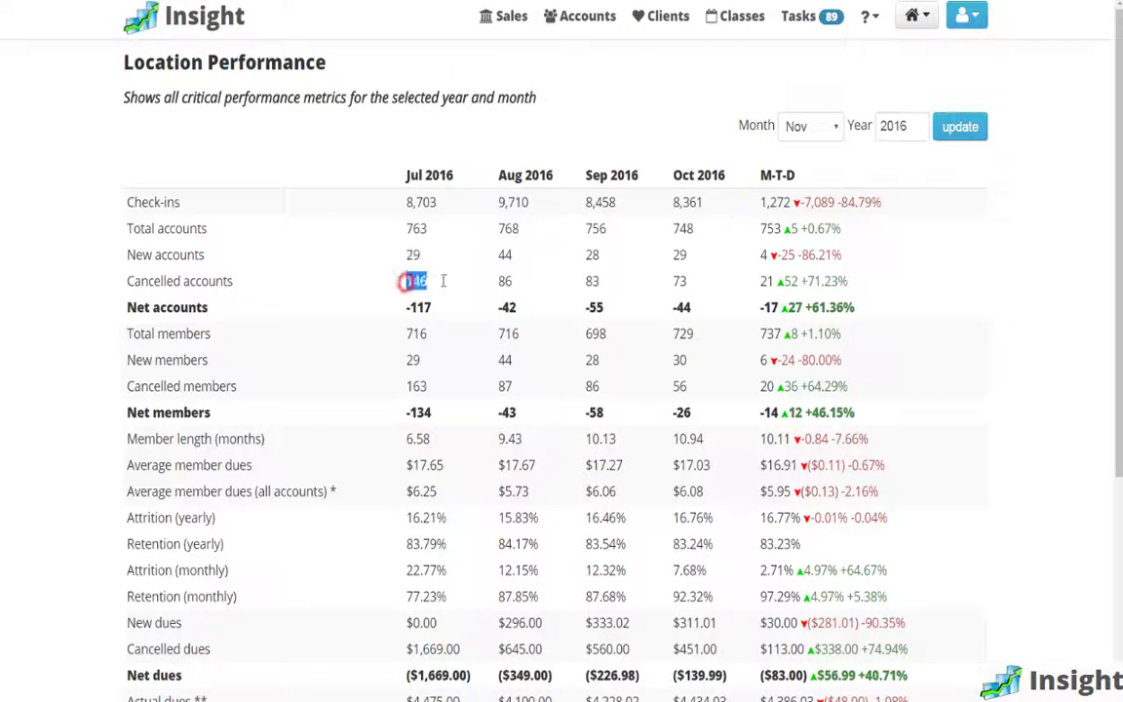
pyautogui.doubleClick(495, 254)
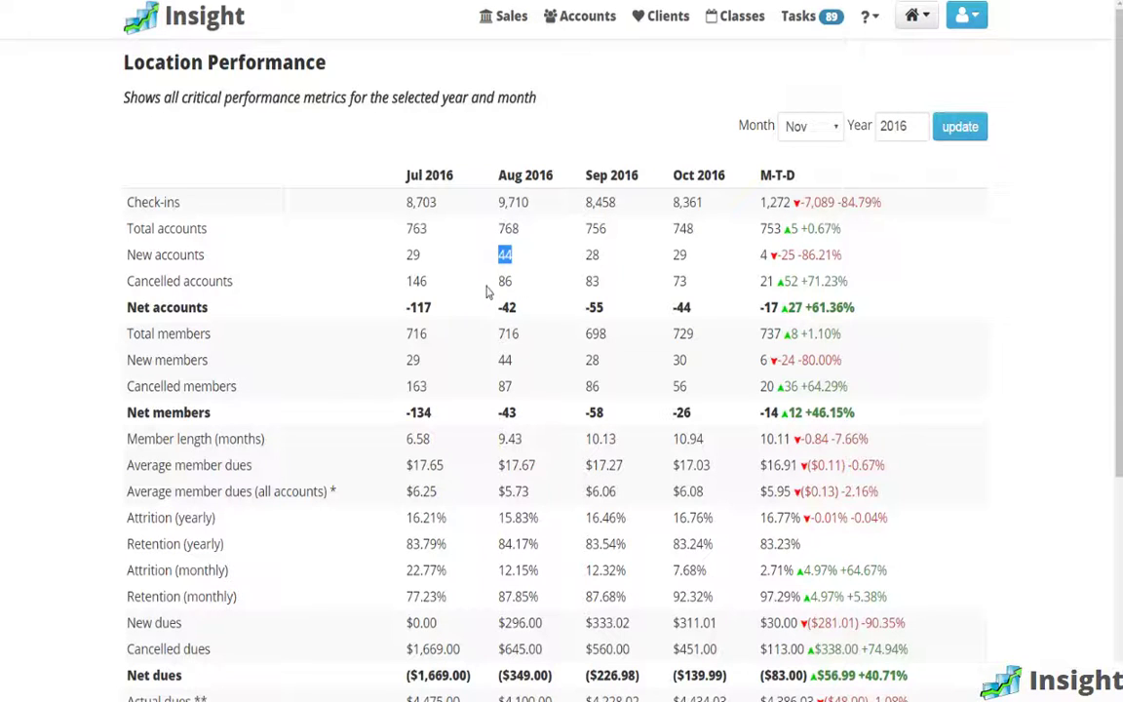
pyautogui.doubleClick(504, 281)
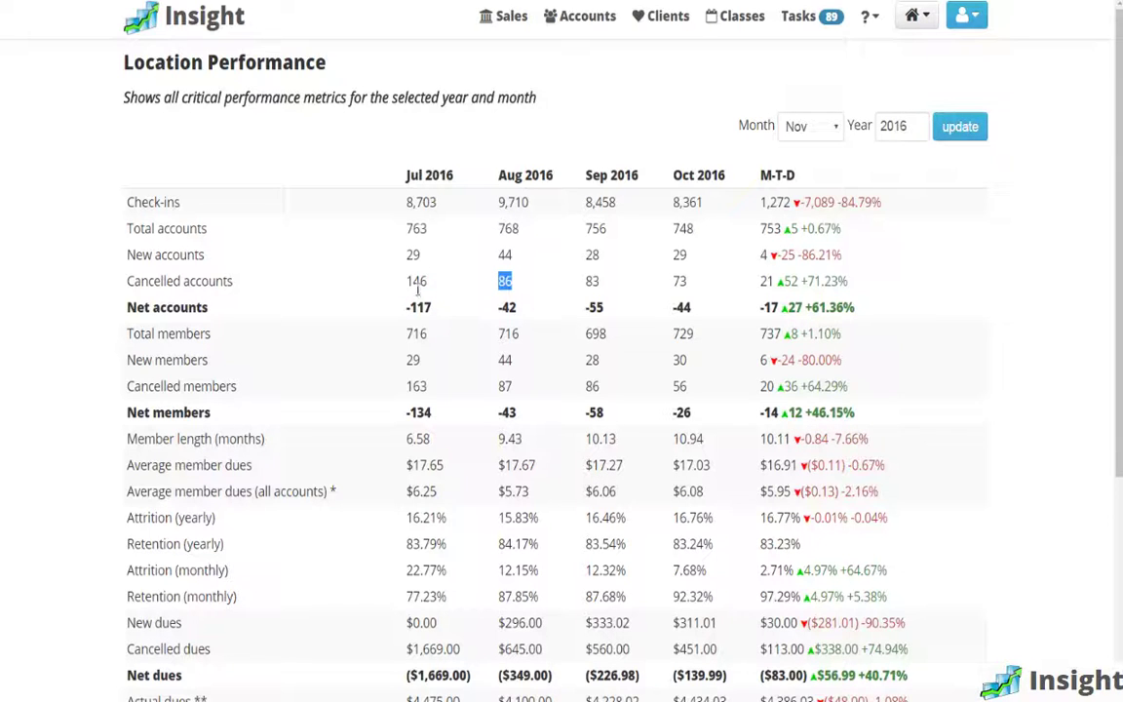
pyautogui.doubleClick(412, 254)
pyautogui.doubleClick(413, 281)
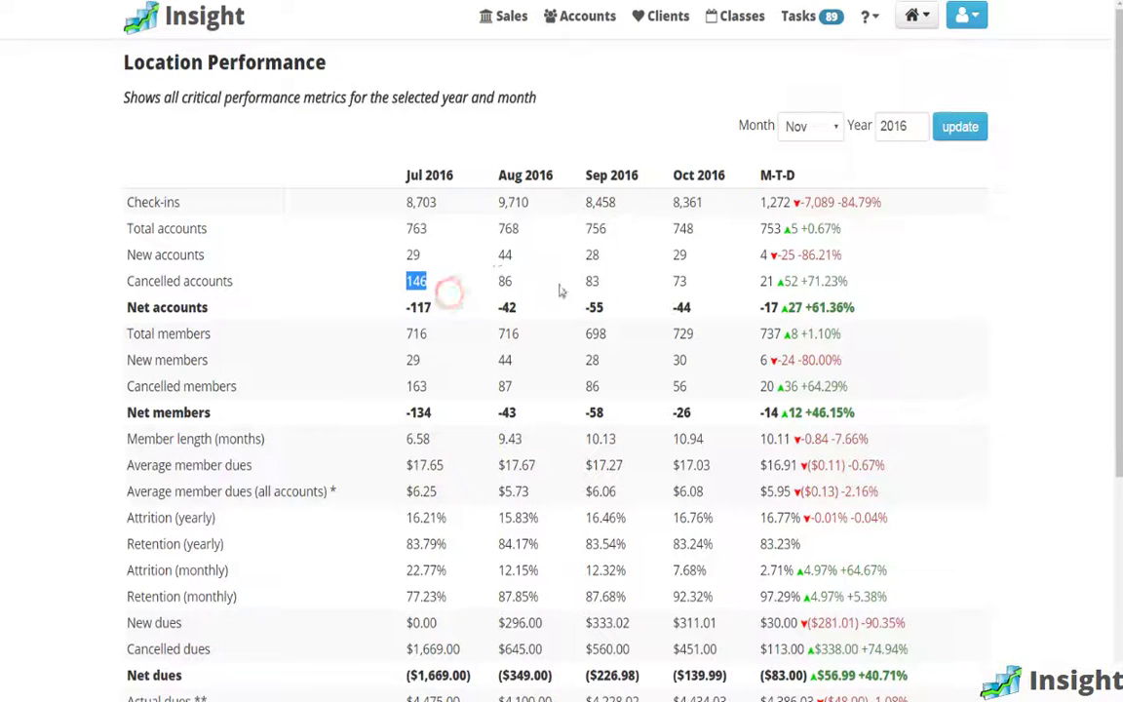
pyautogui.moveTo(447, 293); pyautogui.dragTo(710, 283)
pyautogui.click(414, 299)
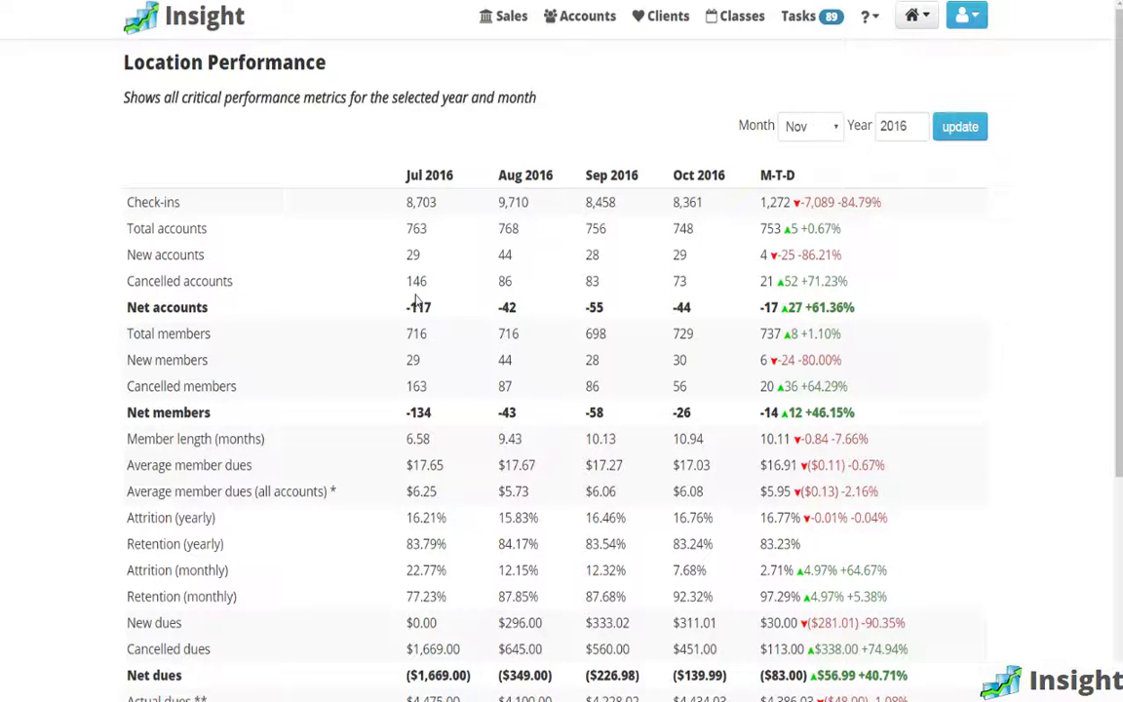
# Highlight the October 2016 actual dues in the report
pyautogui.scroll(-3, 416, 300)
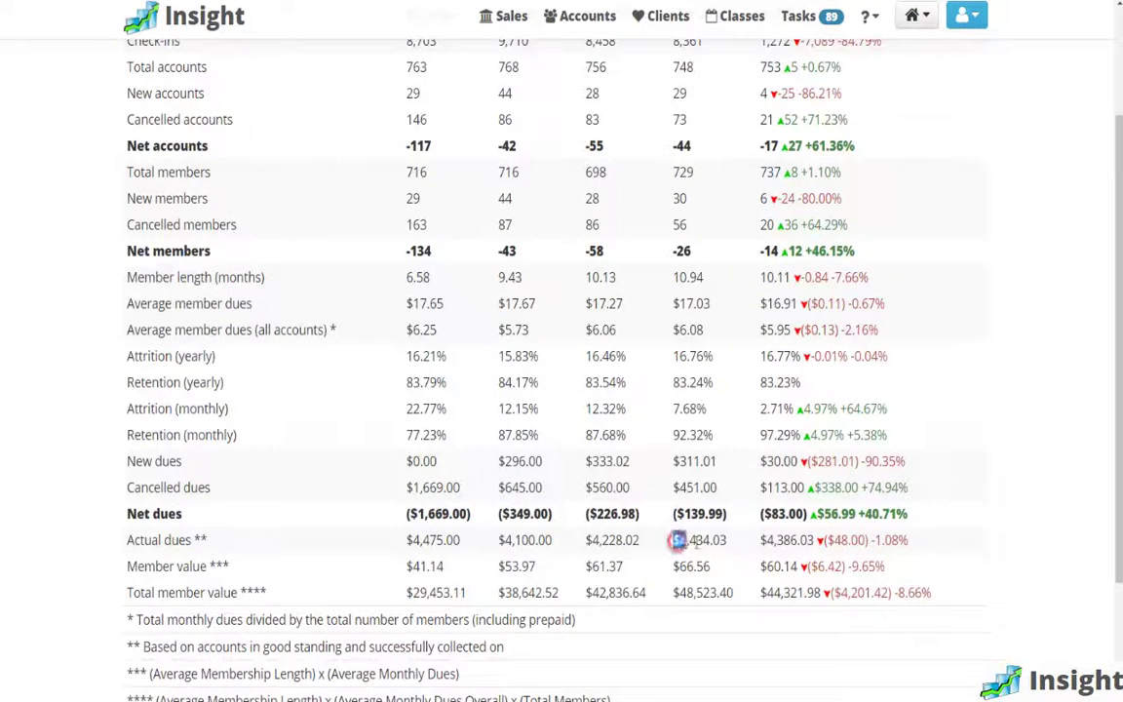
pyautogui.moveTo(673, 540); pyautogui.dragTo(727, 541)
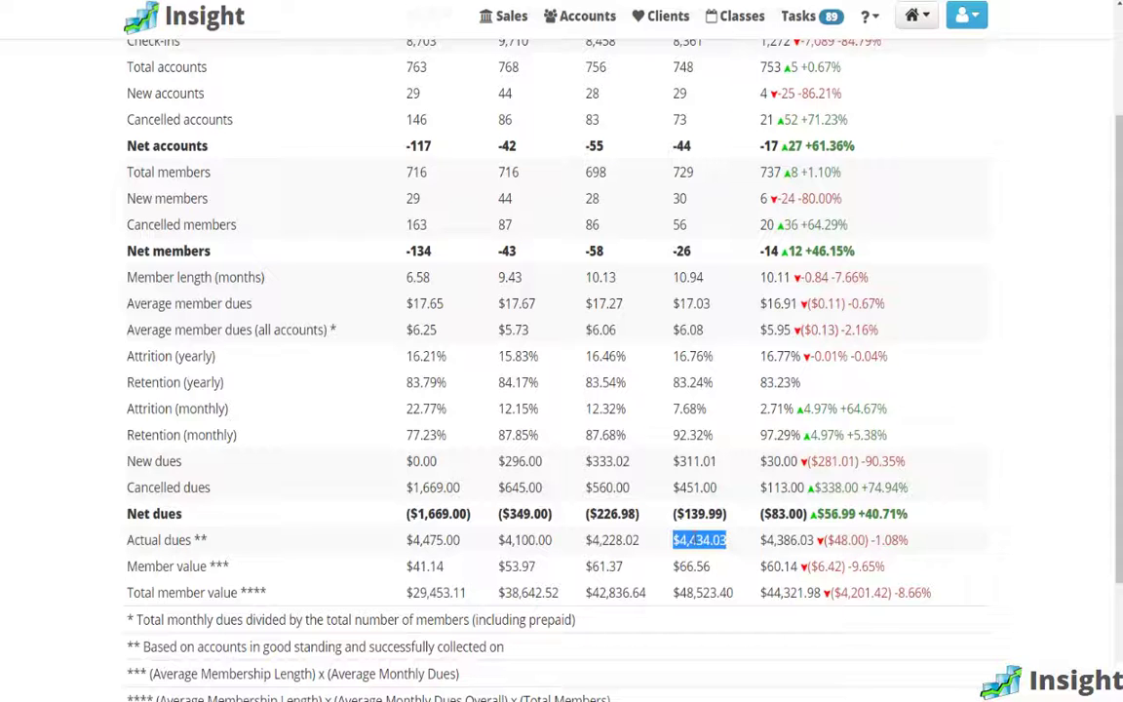
pyautogui.scroll(1, 624, 488)
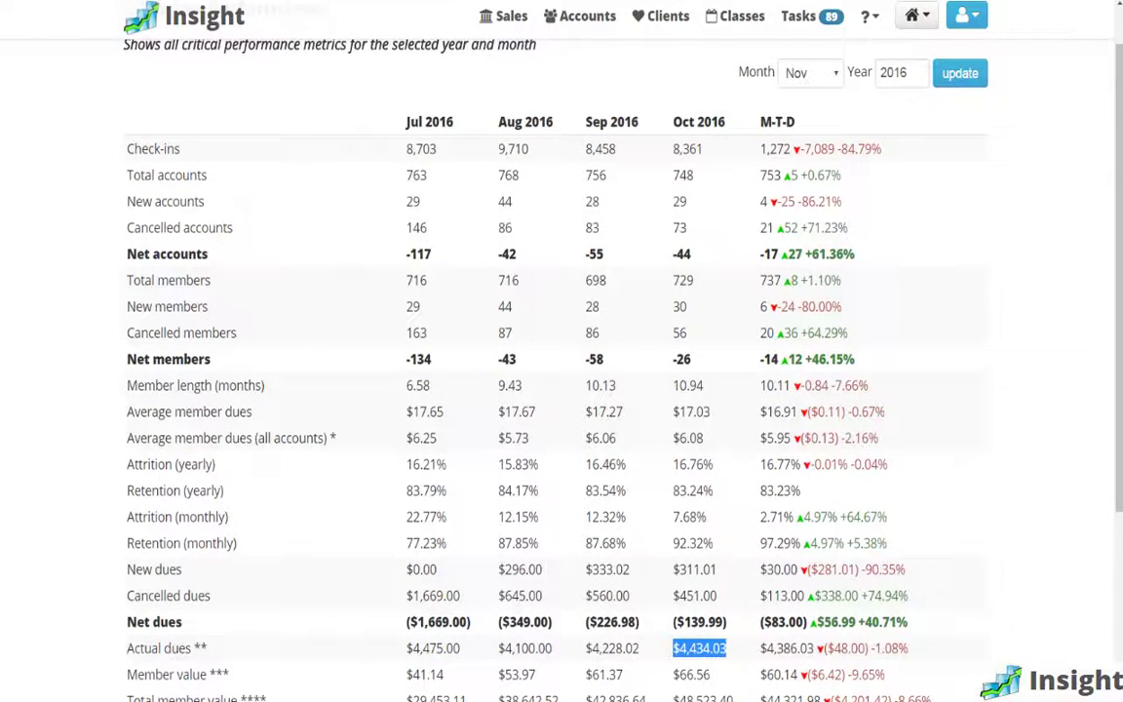
# Highlight the October 2016 new accounts and the whole row of new accounts since July
pyautogui.doubleClick(680, 200)
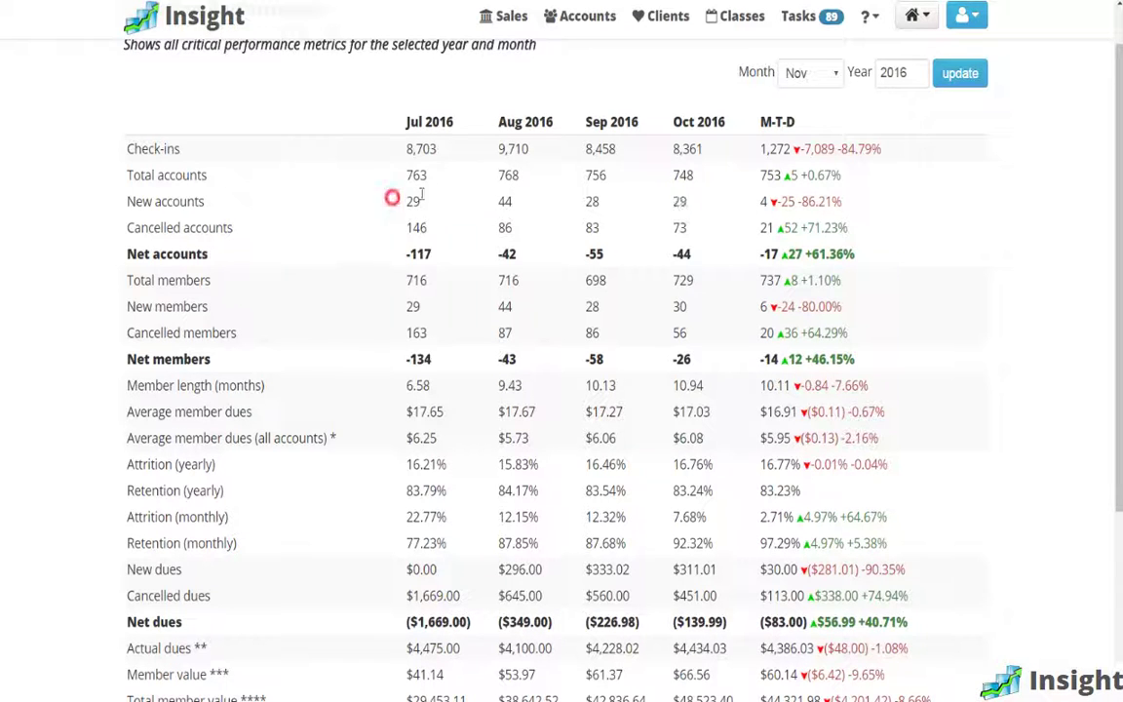
pyautogui.moveTo(395, 199); pyautogui.dragTo(938, 215)
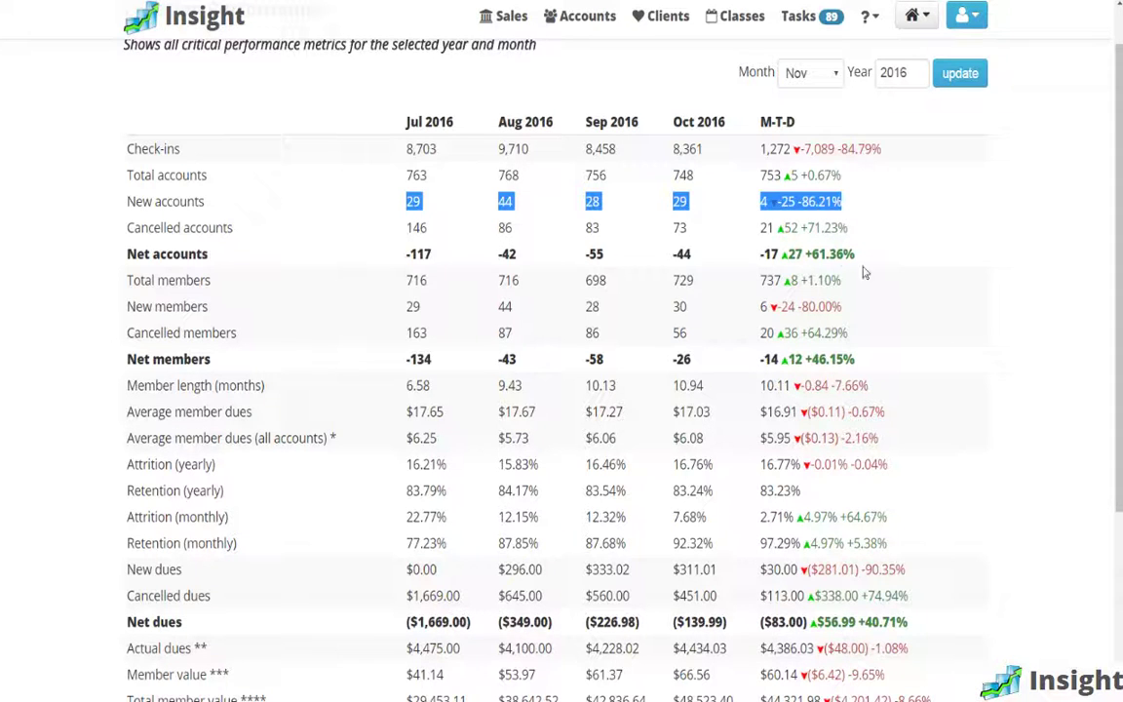
pyautogui.click(895, 218)
pyautogui.moveTo(697, 199); pyautogui.dragTo(671, 198)
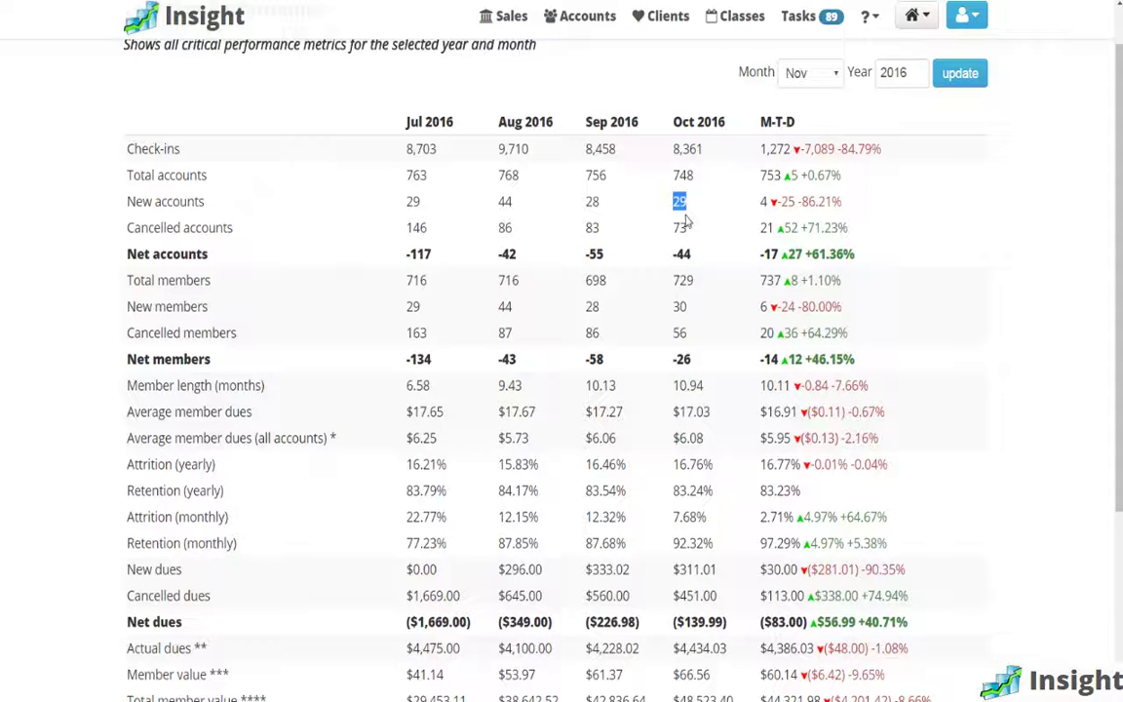
pyautogui.moveTo(389, 207); pyautogui.dragTo(747, 206)
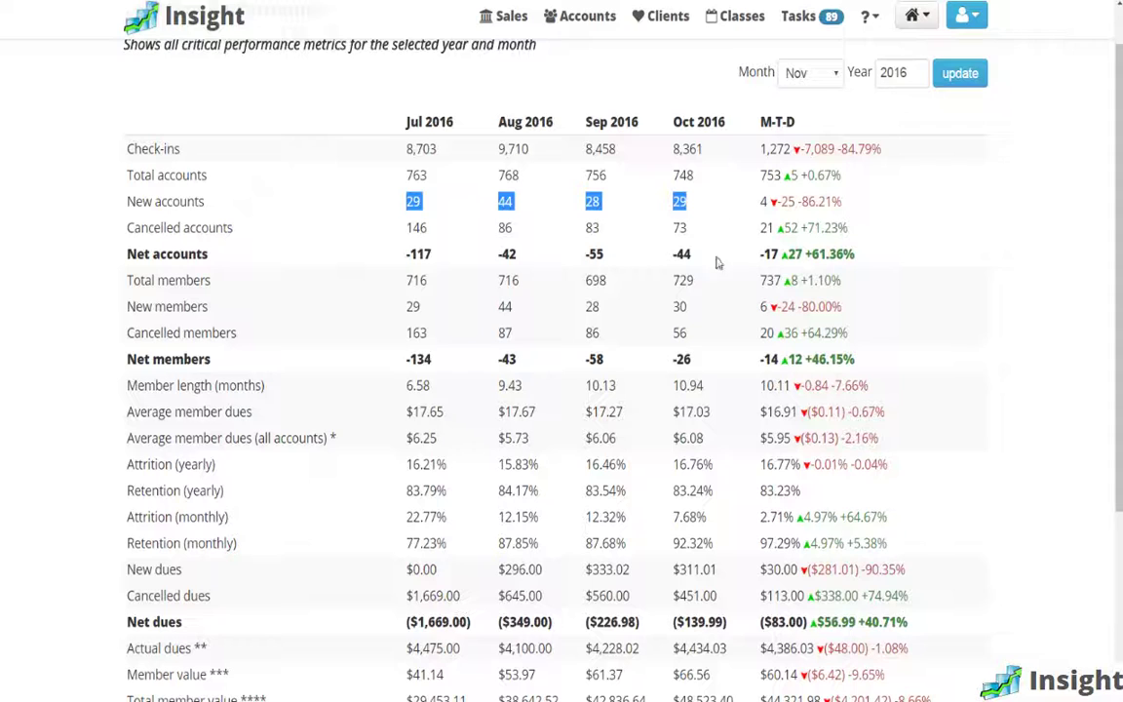
# Compare October's new and cancelled accounts, and highlight the cancelled accounts from July to October 2016
pyautogui.click(406, 230)
pyautogui.moveTo(406, 230); pyautogui.dragTo(698, 209)
pyautogui.doubleClick(680, 202)
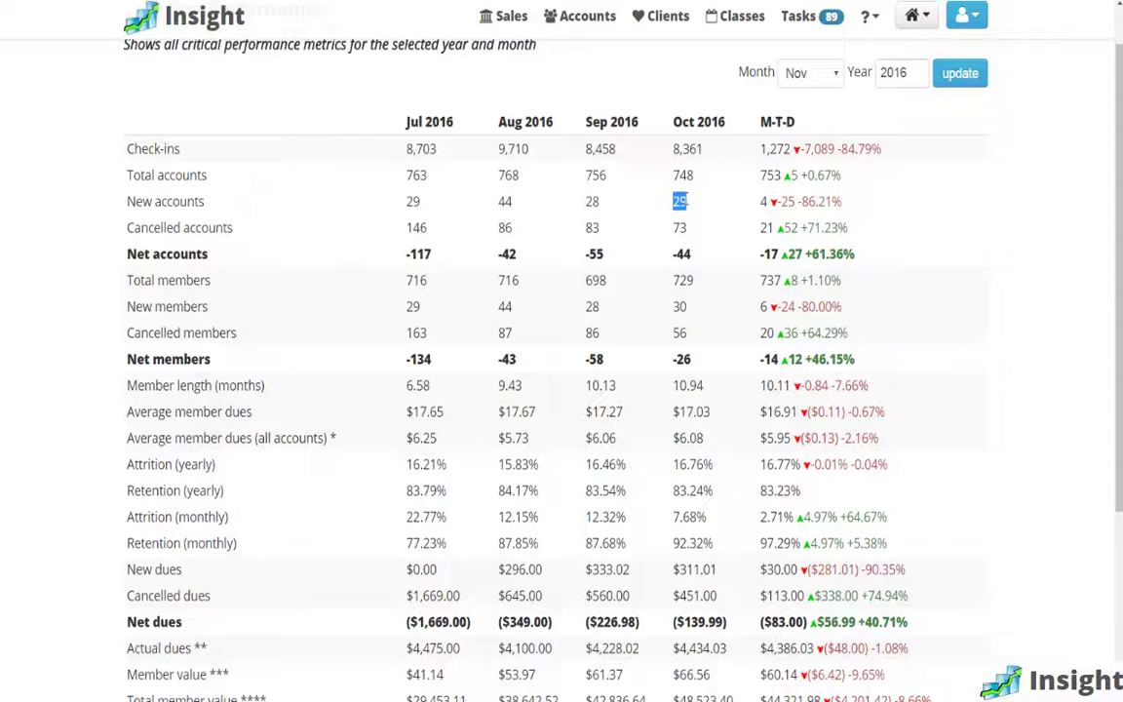
pyautogui.click(696, 232)
pyautogui.doubleClick(697, 232)
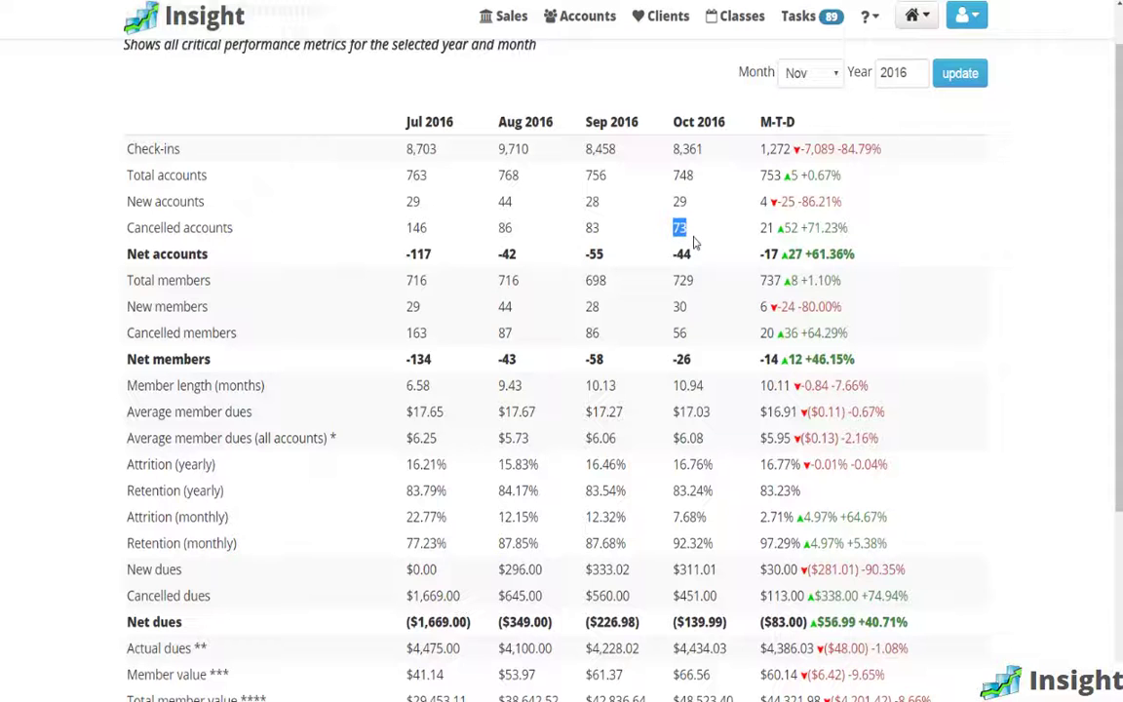
pyautogui.moveTo(411, 229); pyautogui.dragTo(736, 238)
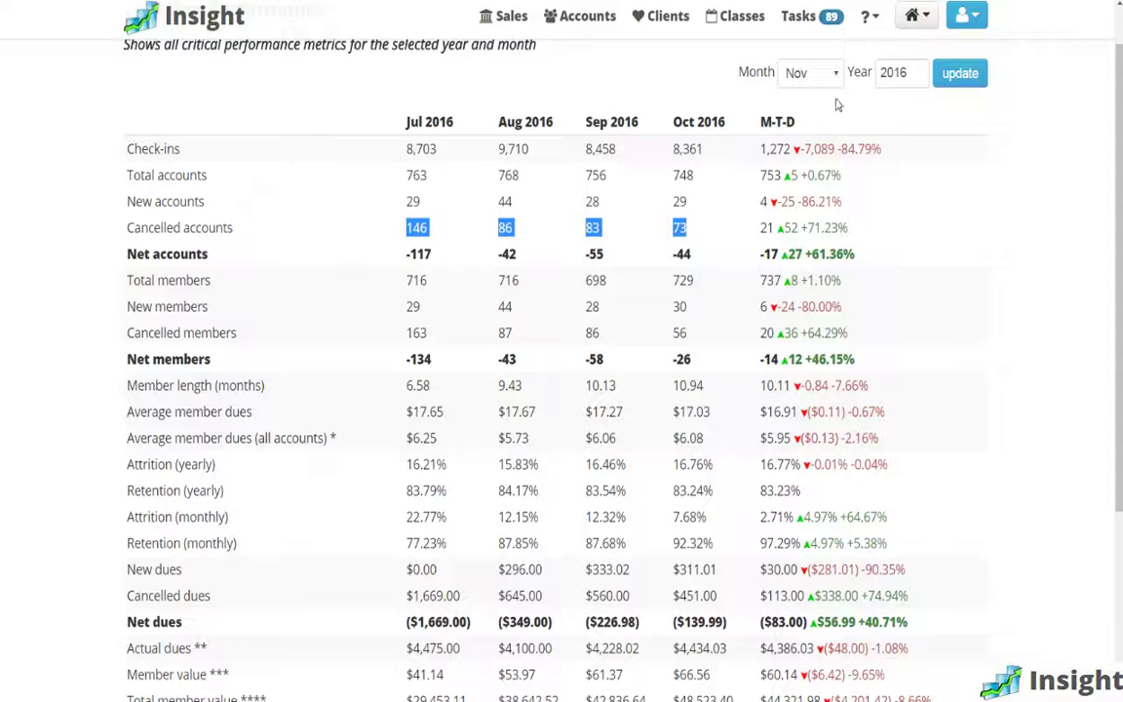
# Open the first 10/22/2016 pending call task, go to its account, and view the payment info
pyautogui.click(799, 15)
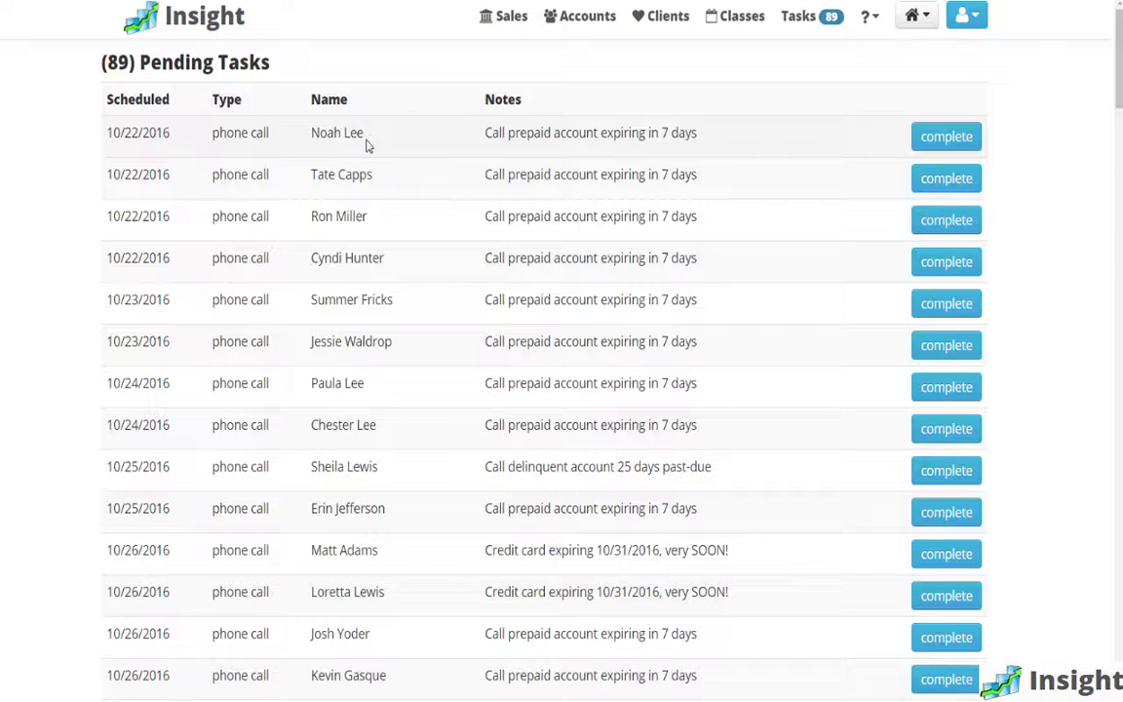
pyautogui.click(933, 137)
pyautogui.scroll(-10, 793, 225)
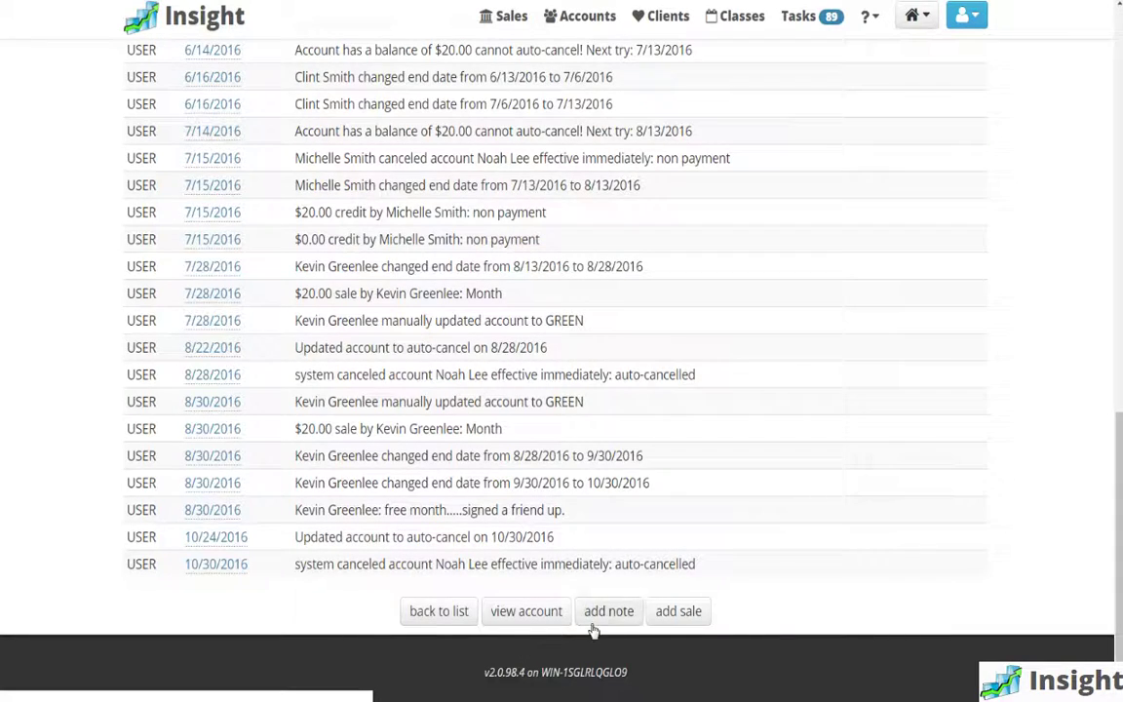
pyautogui.click(548, 620)
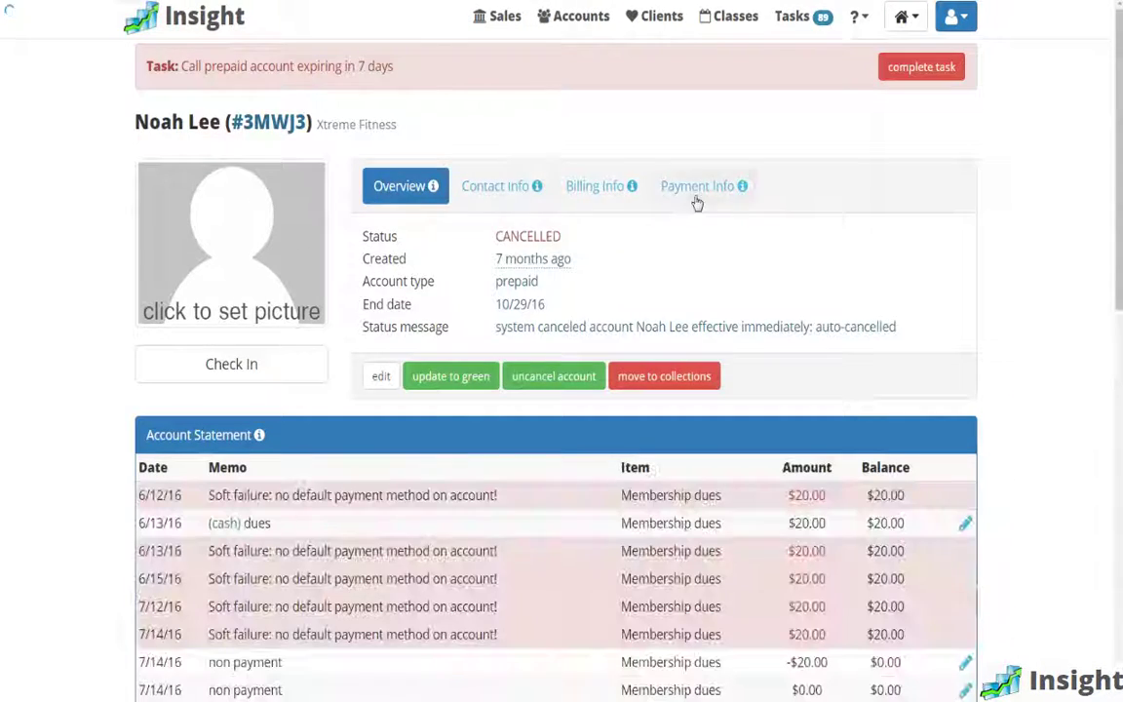
pyautogui.click(696, 199)
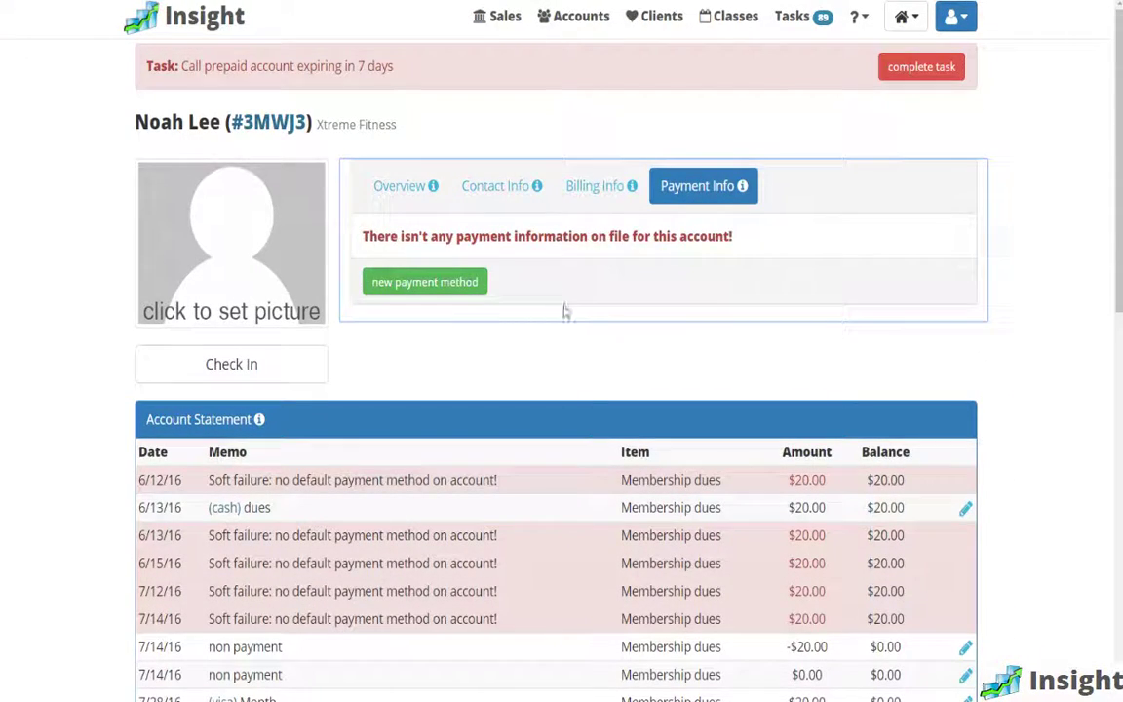
# Open the prepaid account's details for editing from its overview and review the account type, end date, flags and tags
pyautogui.click(395, 191)
pyautogui.click(380, 376)
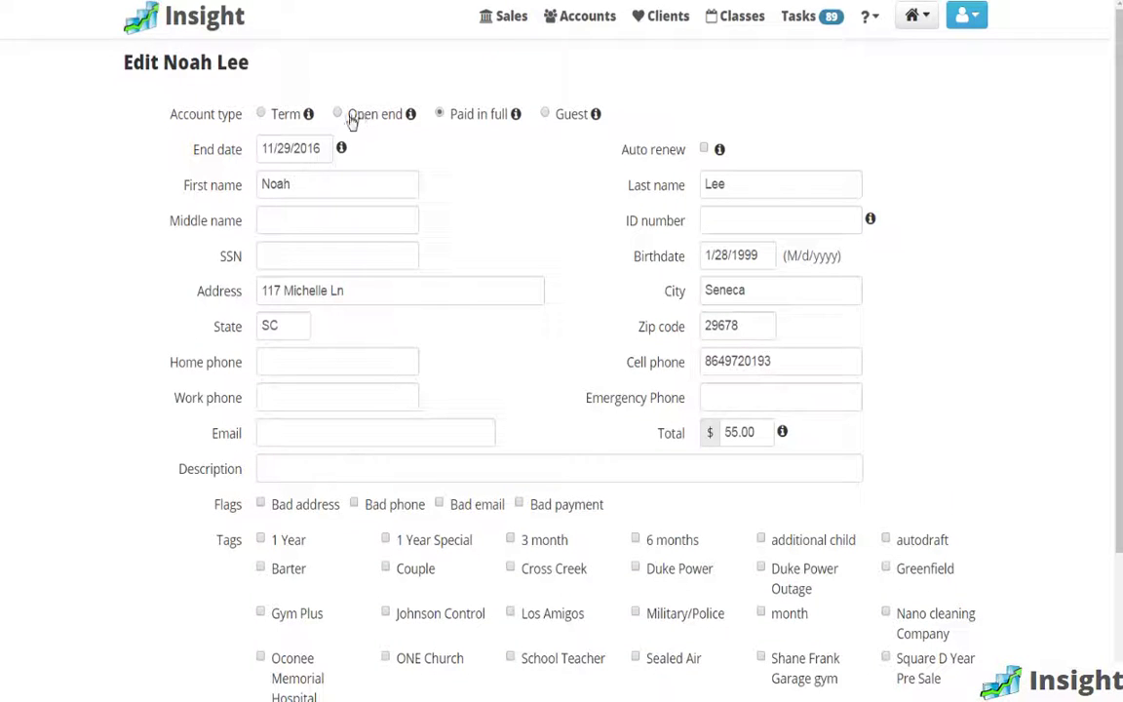
pyautogui.scroll(-3, 562, 338)
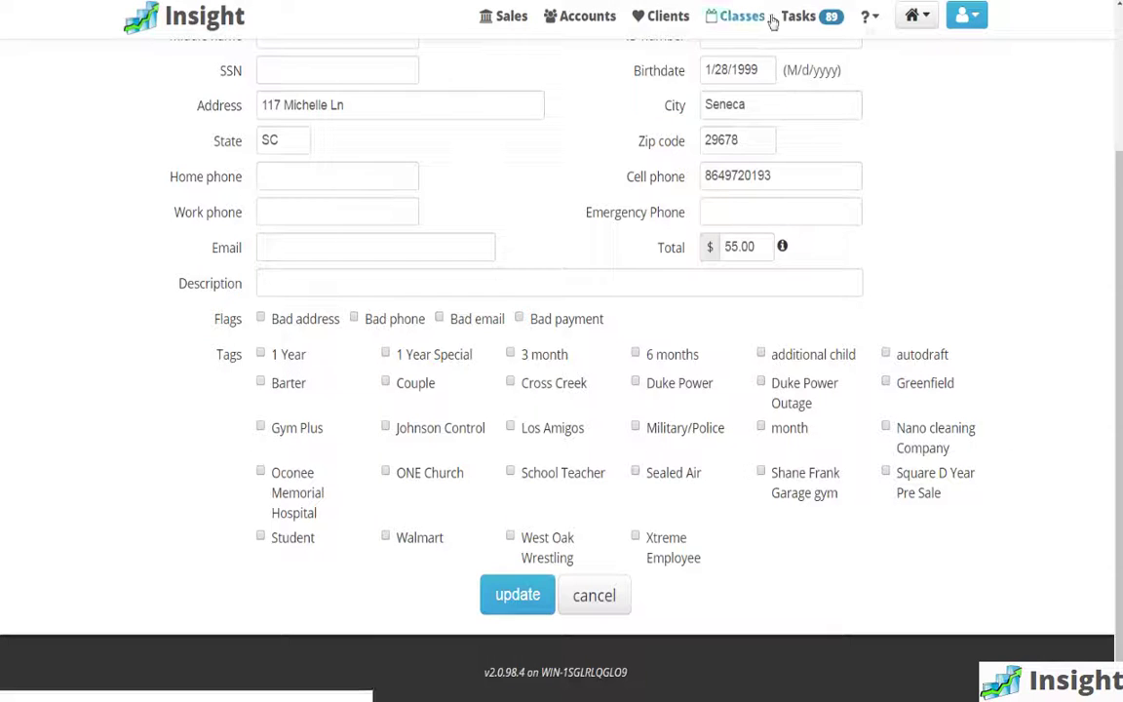
# Return to the pending tasks and look through the whole list down to the recently completed tasks
pyautogui.click(804, 15)
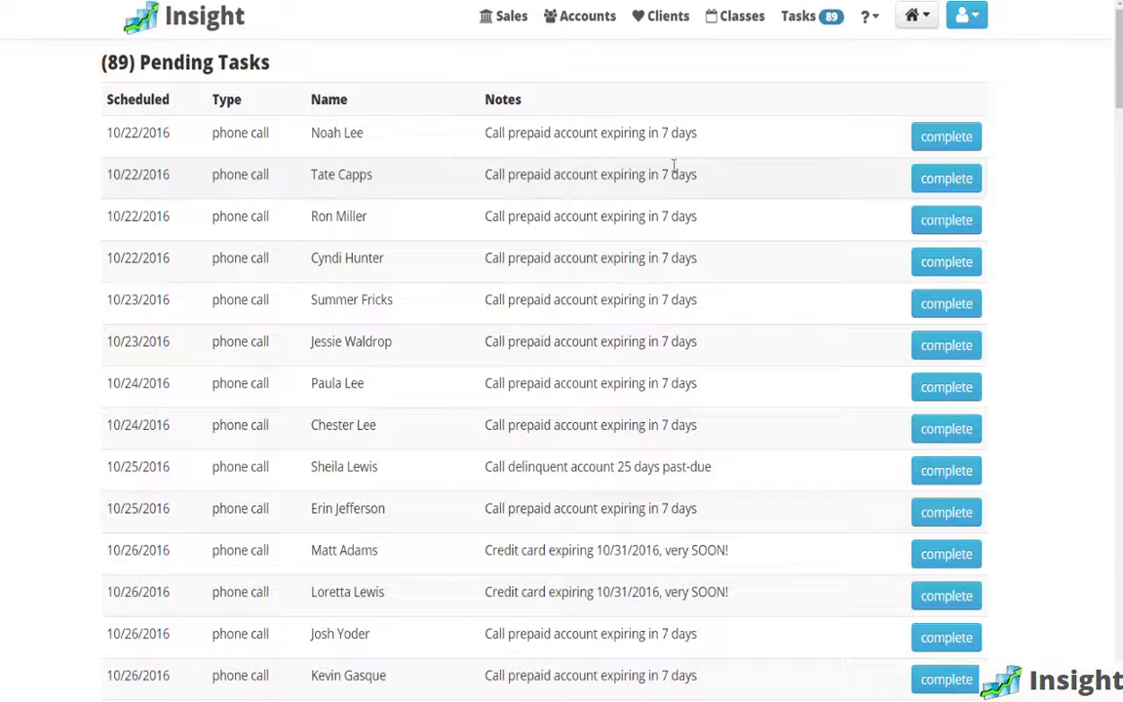
pyautogui.scroll(-10, 687, 312)
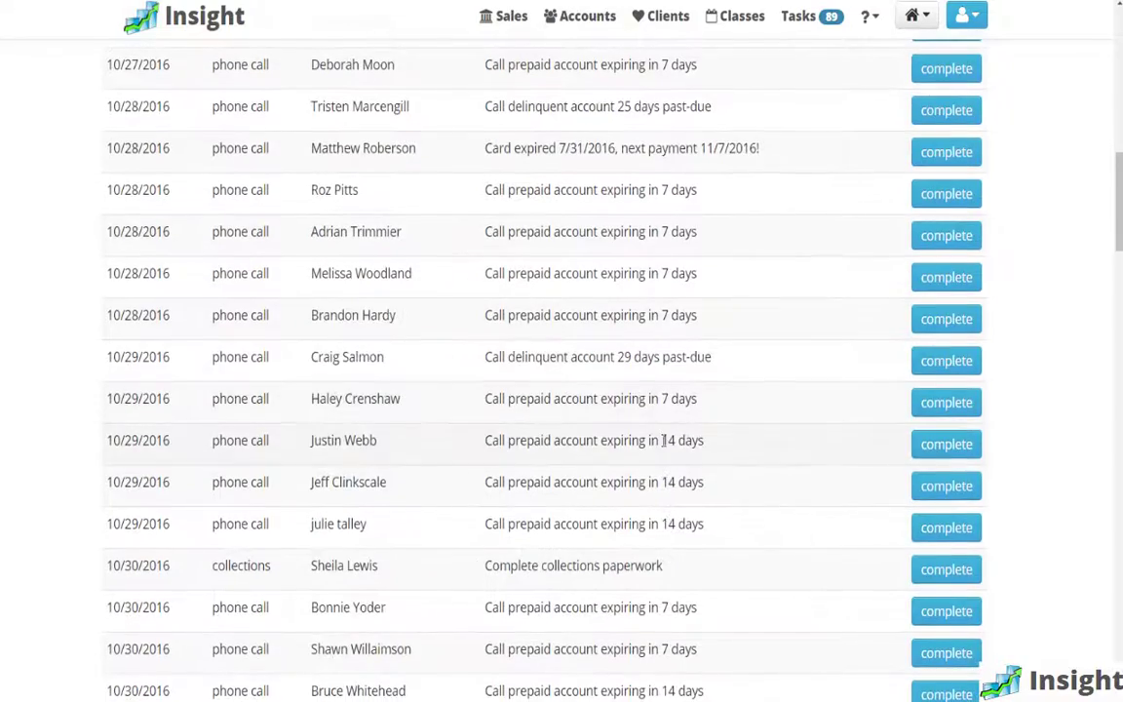
pyautogui.scroll(-20, 663, 440)
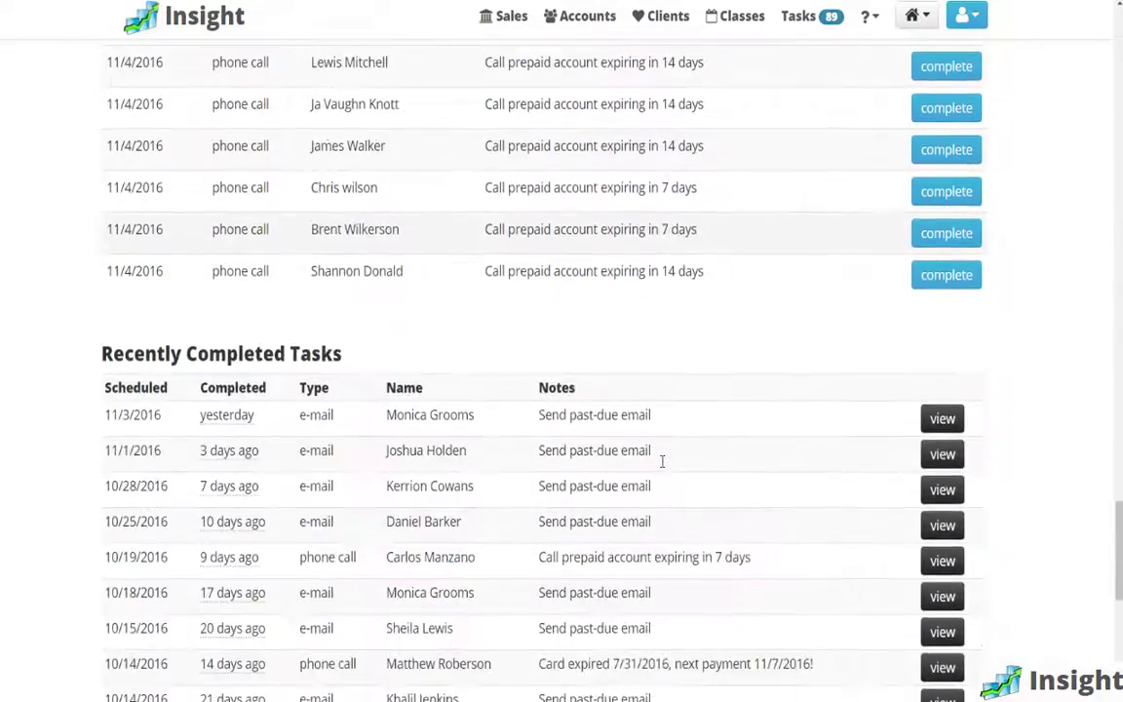
pyautogui.scroll(20, 662, 461)
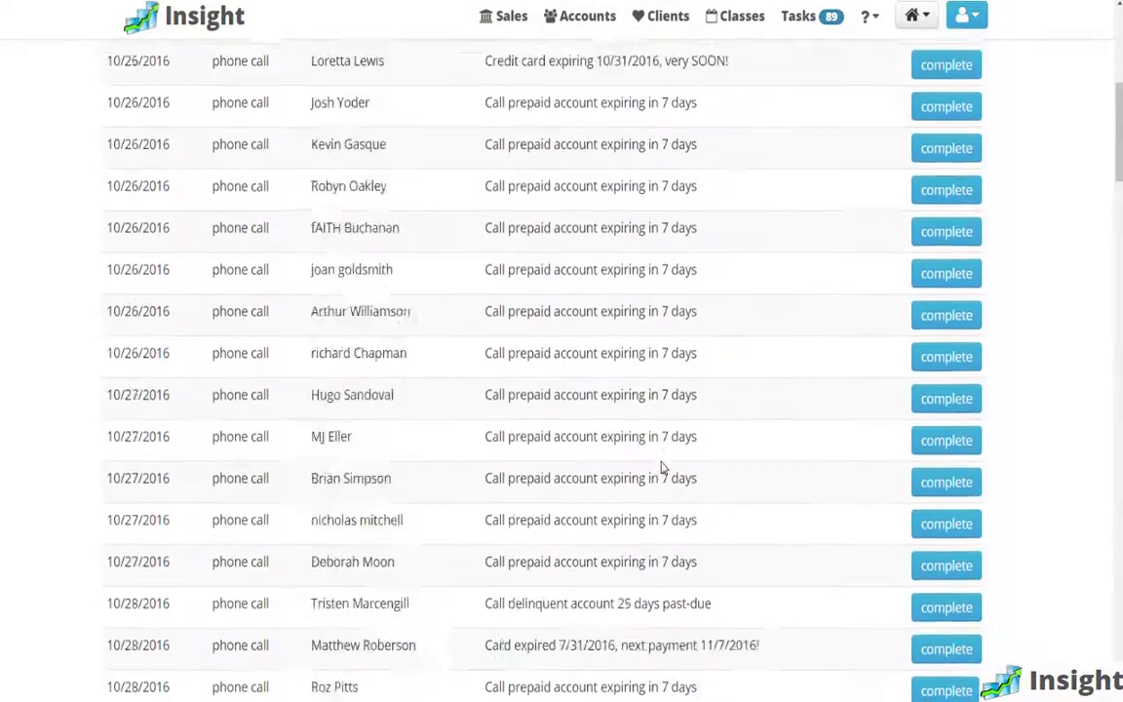
pyautogui.scroll(5, 662, 469)
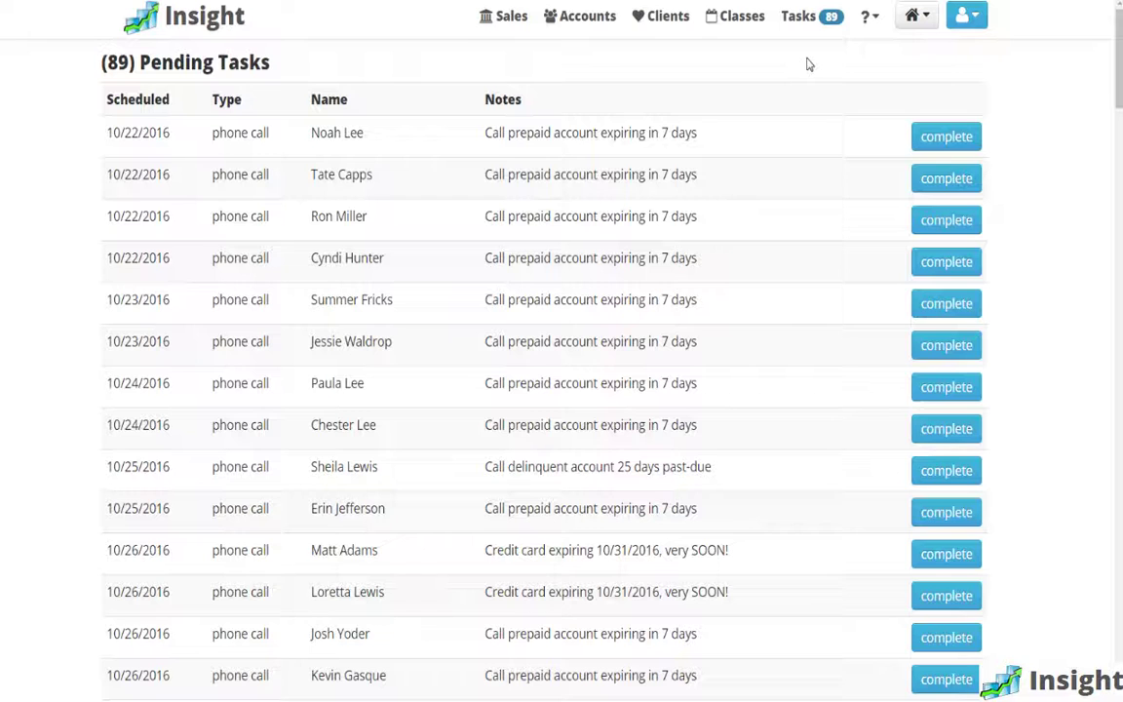
# Open the Location Performance report from the financial reports
pyautogui.click(917, 16)
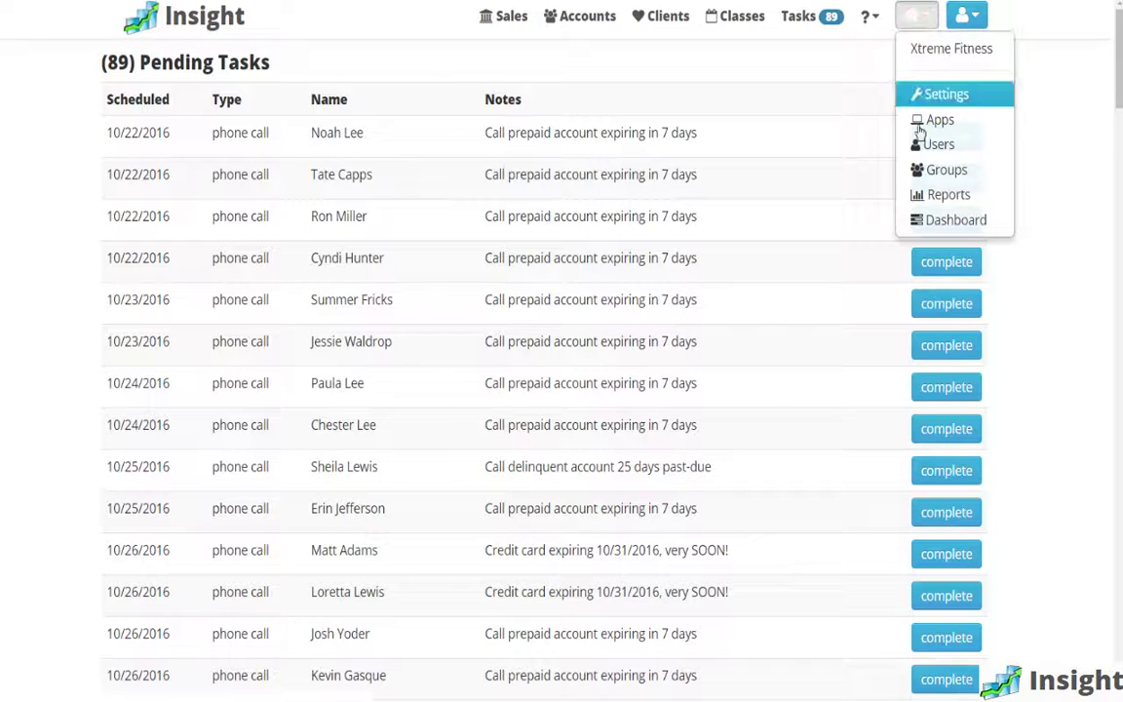
pyautogui.click(929, 196)
pyautogui.click(914, 16)
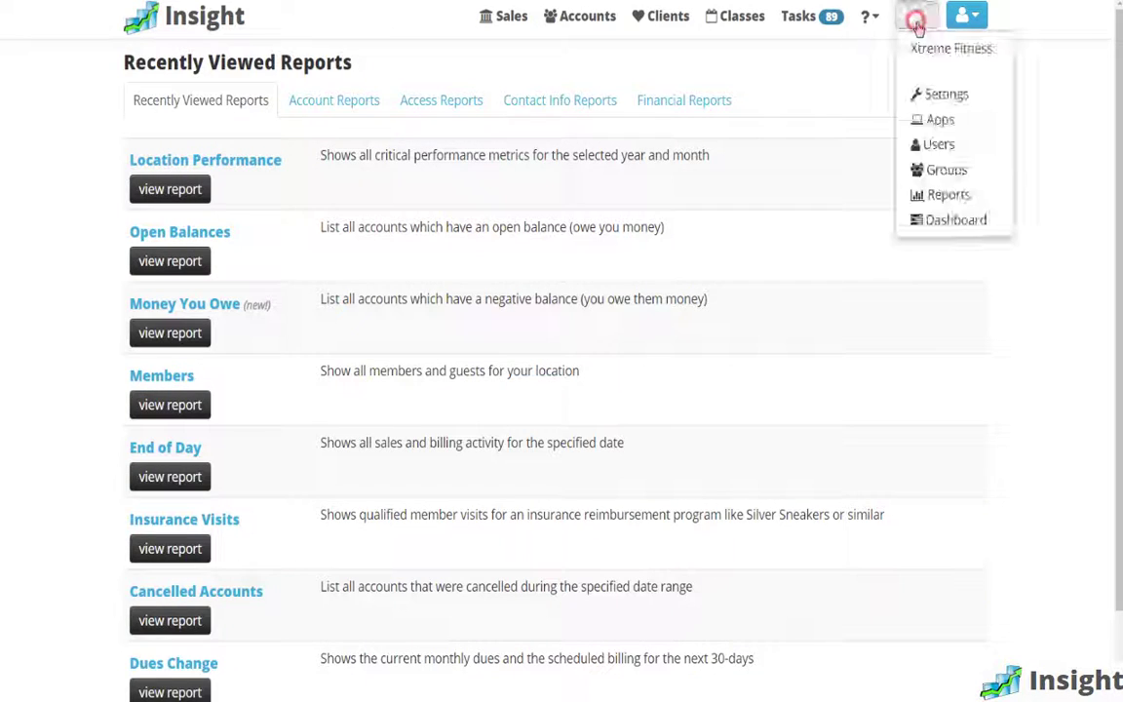
pyautogui.click(706, 110)
pyautogui.scroll(-10, 316, 585)
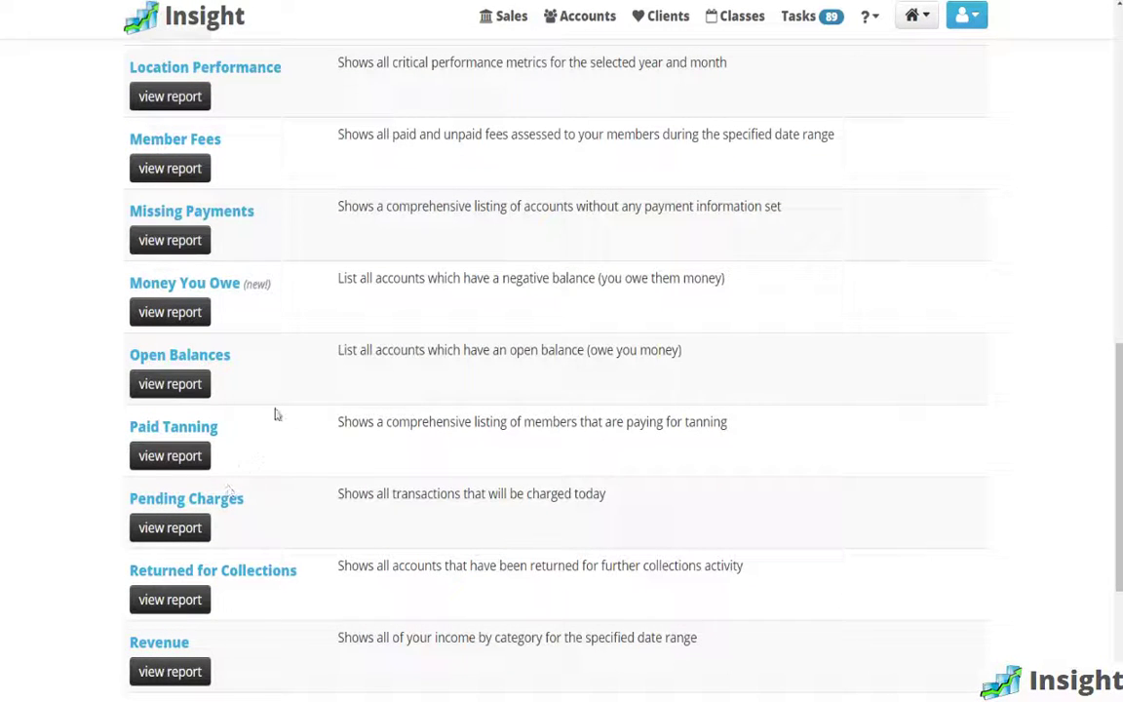
pyautogui.click(170, 96)
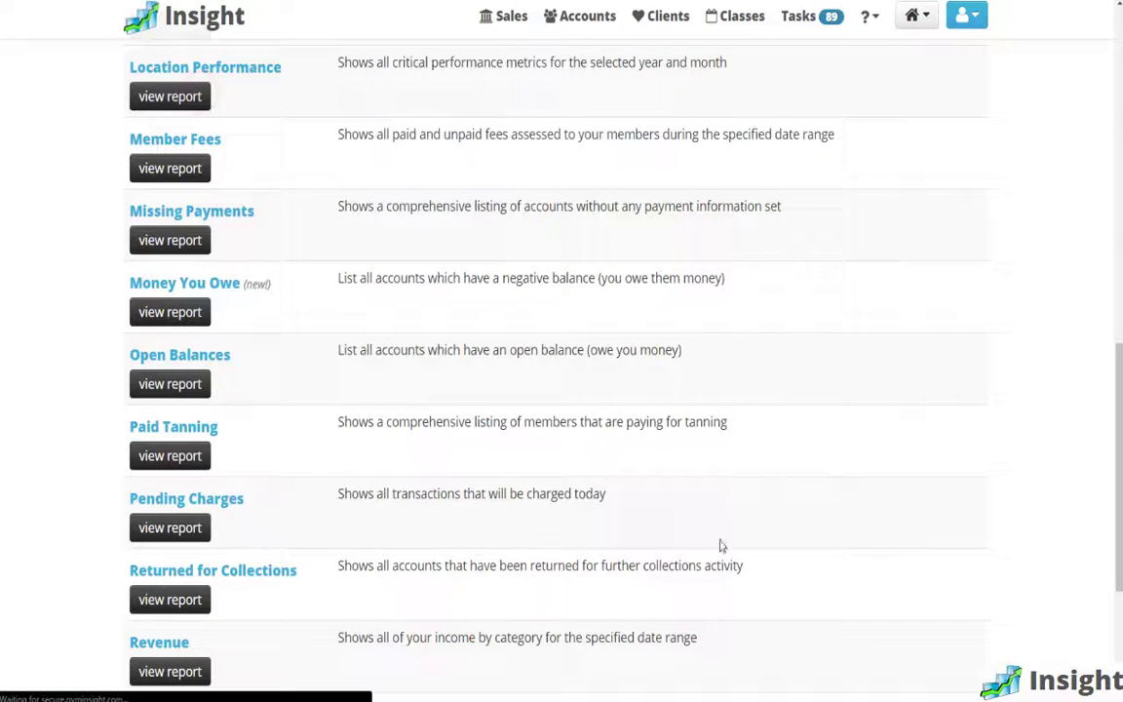
# Highlight the October 2016 and month-to-date actual dues together, and the month-to-date figure alone
pyautogui.scroll(-3, 721, 595)
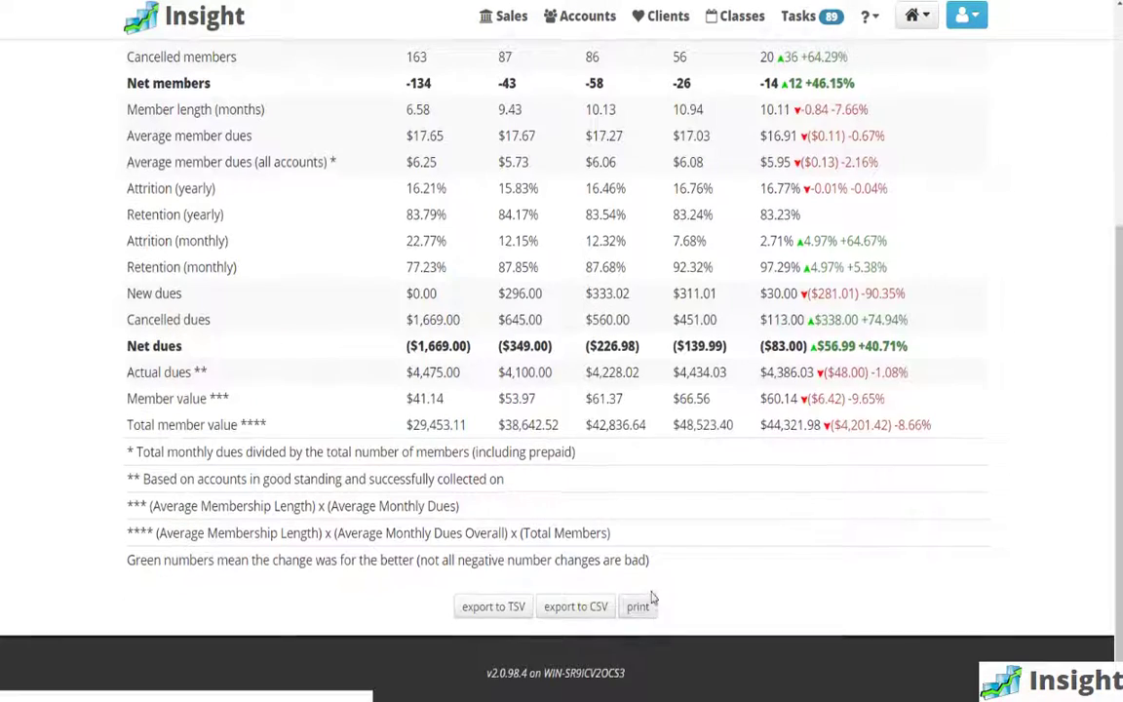
pyautogui.scroll(1, 679, 488)
pyautogui.moveTo(674, 462); pyautogui.dragTo(795, 482)
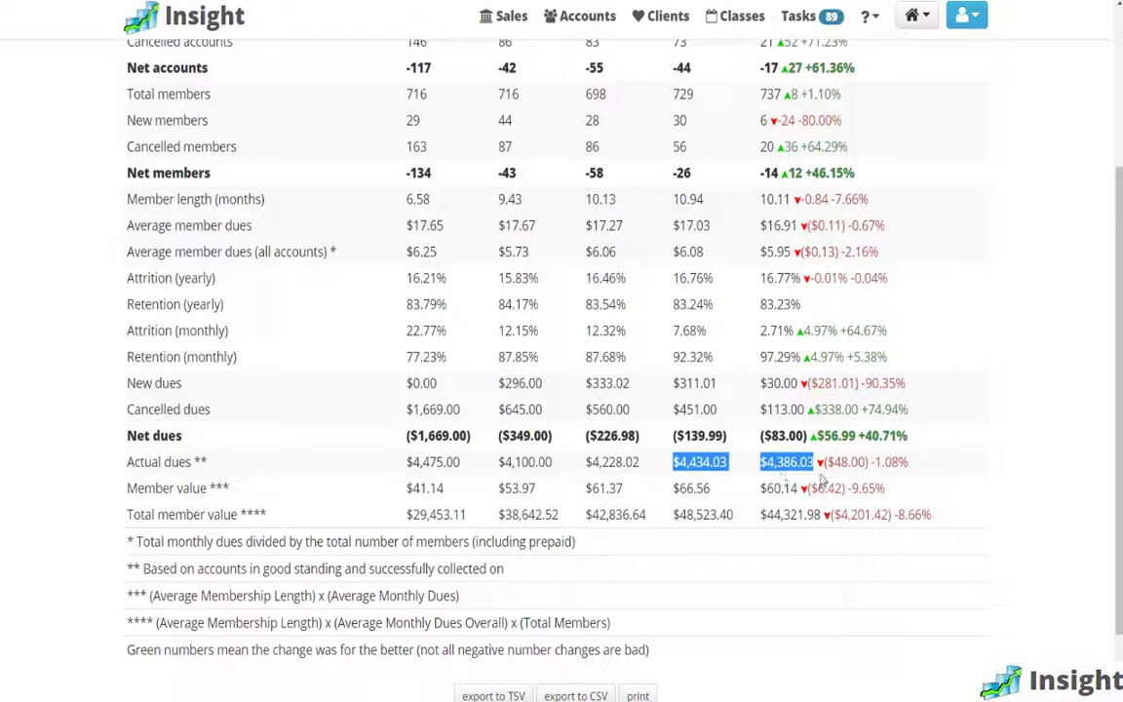
pyautogui.click(773, 471)
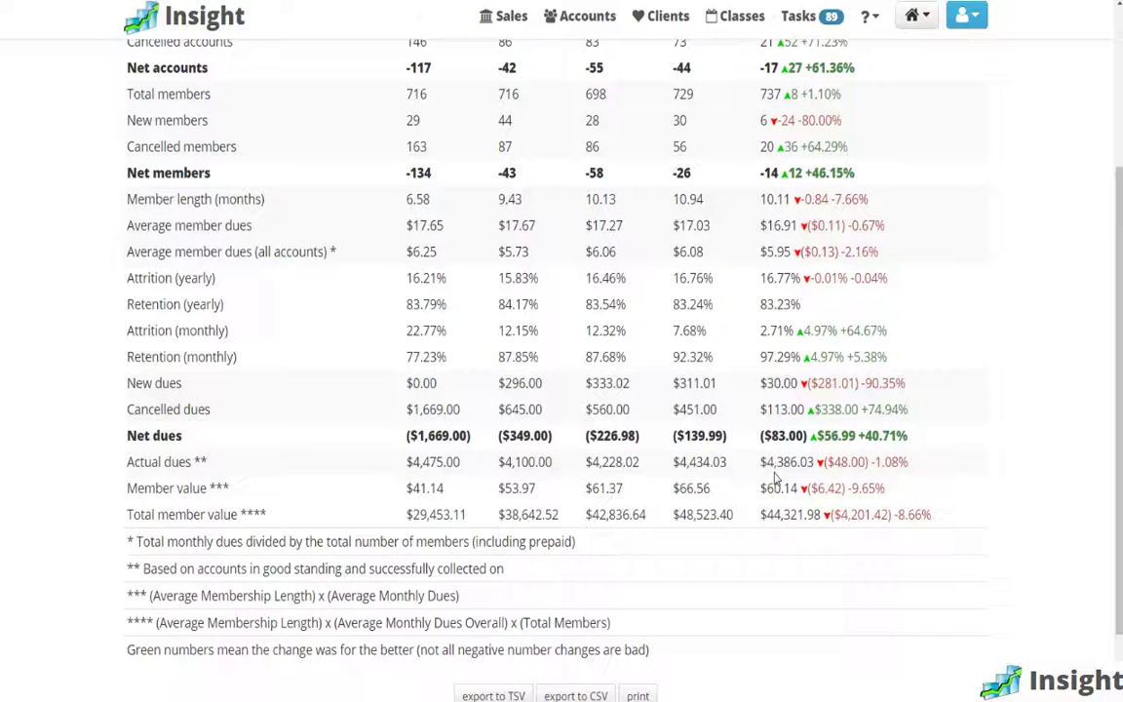
pyautogui.doubleClick(780, 468)
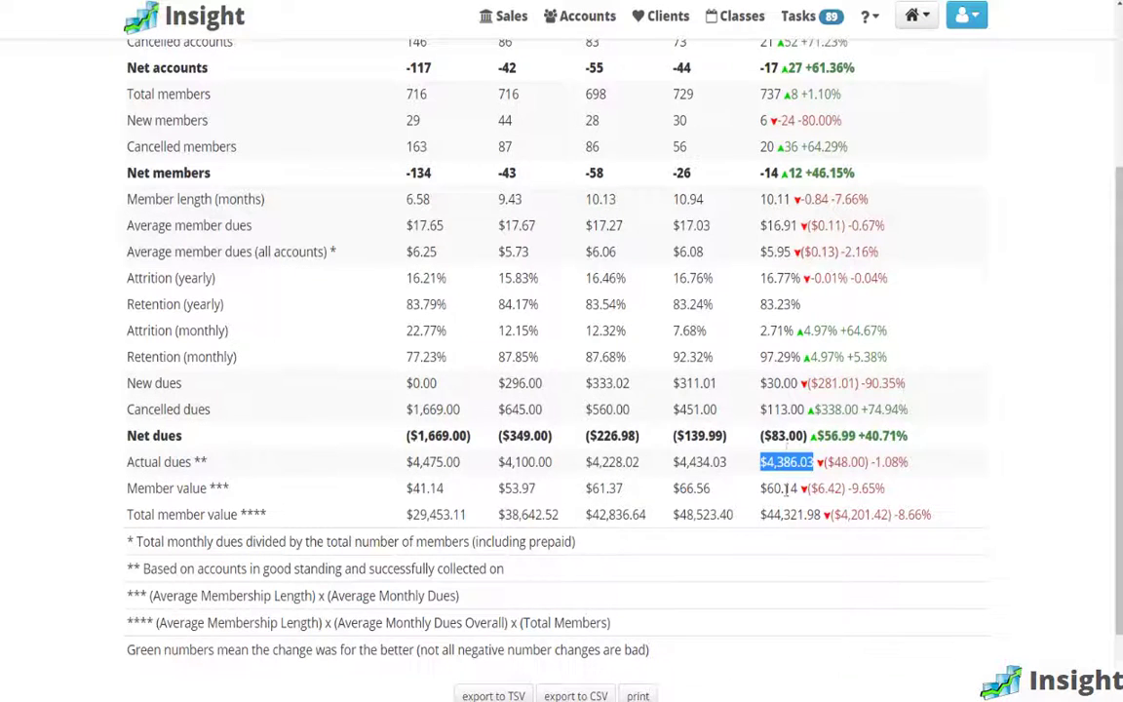
# Show the Location Performance figures for January 2016
pyautogui.scroll(2, 786, 491)
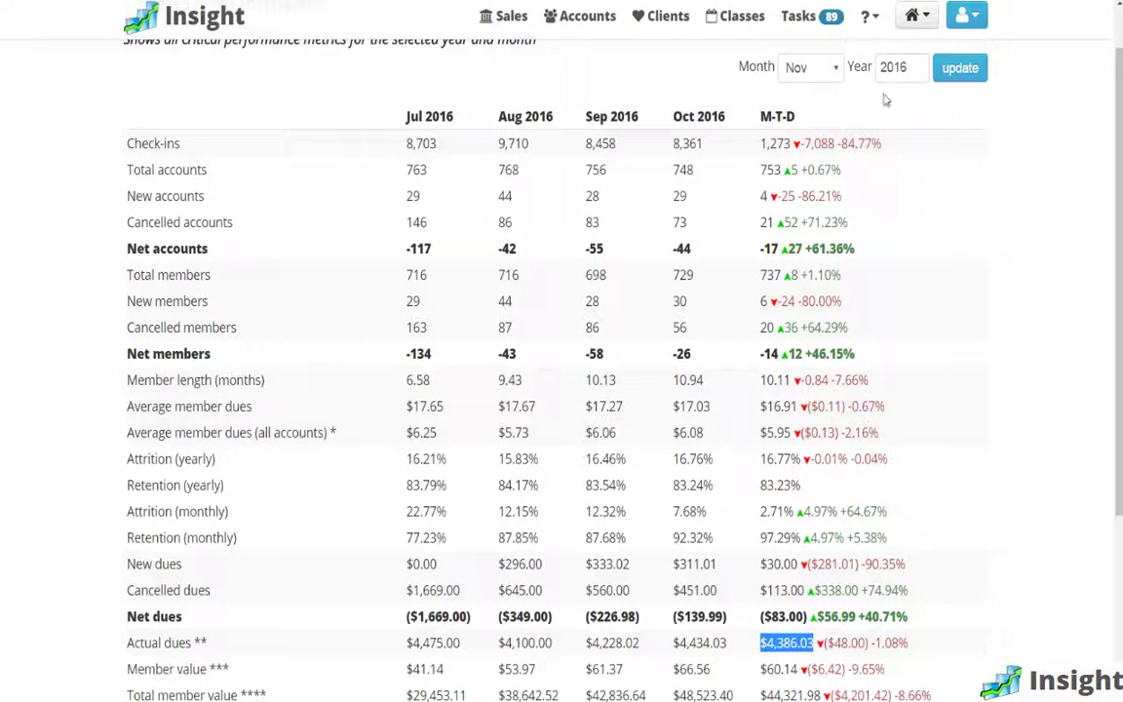
pyautogui.click(912, 71)
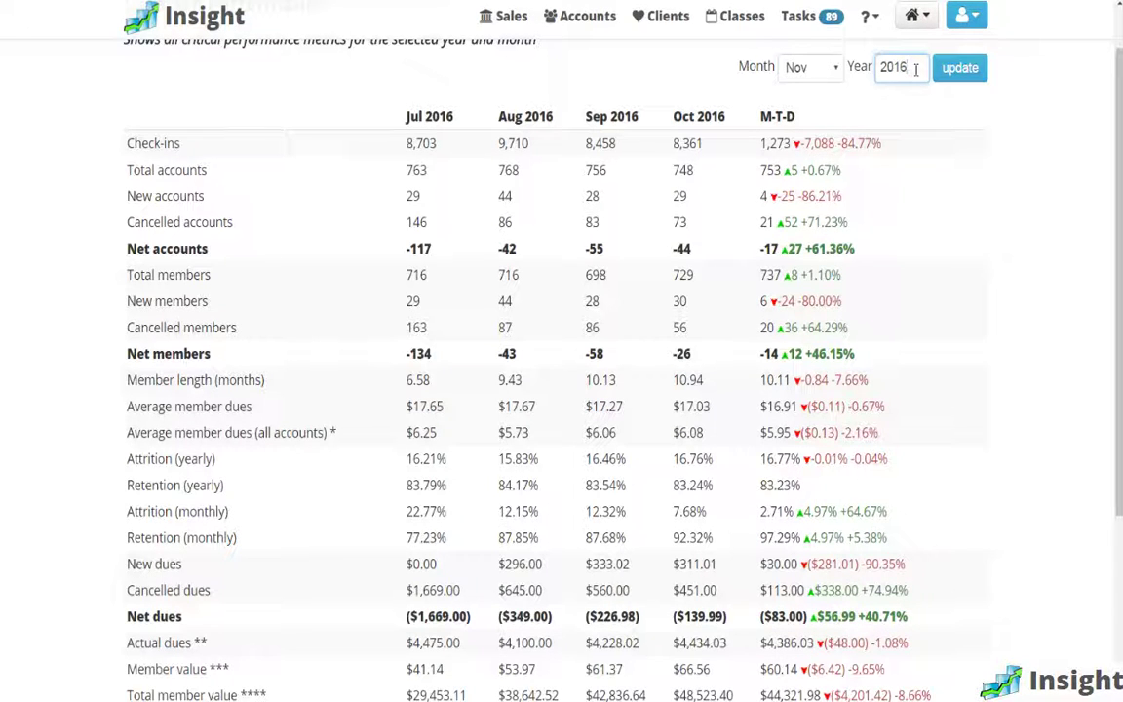
pyautogui.click(833, 73)
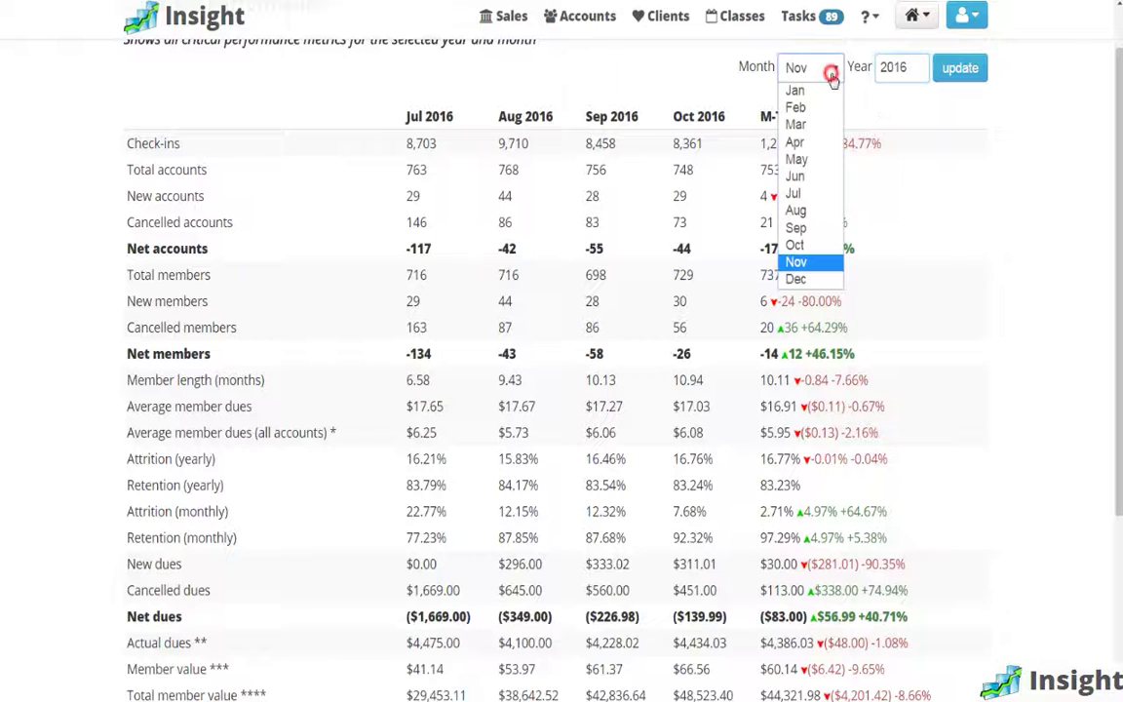
pyautogui.click(833, 92)
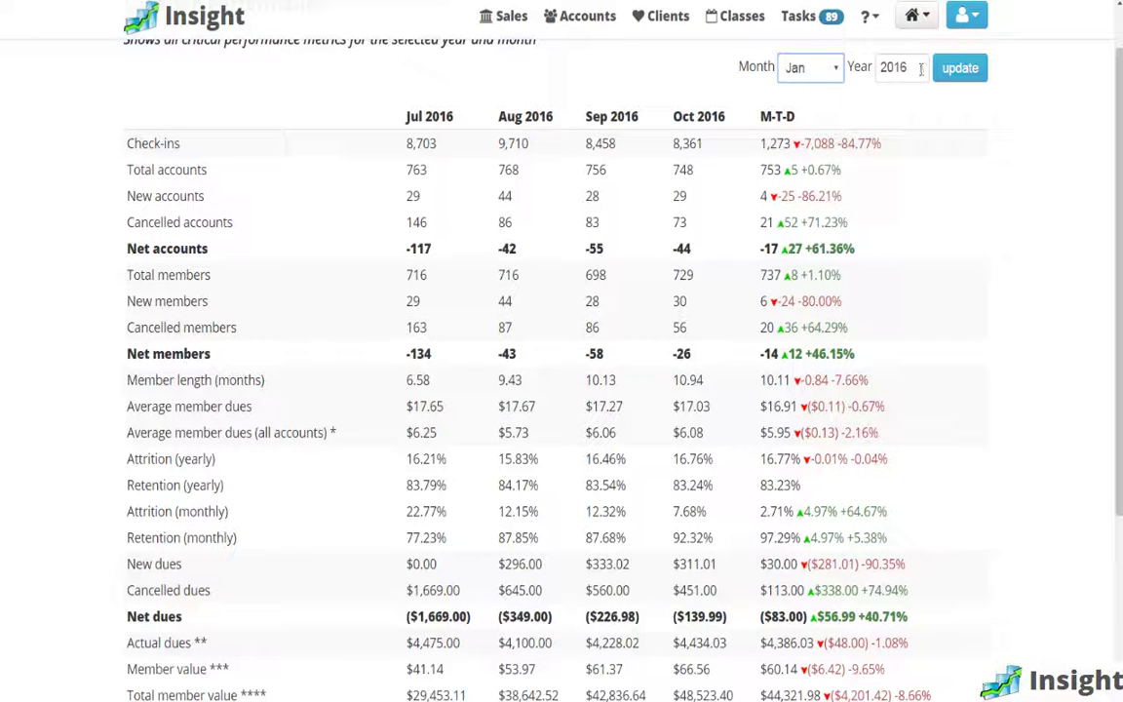
pyautogui.click(956, 70)
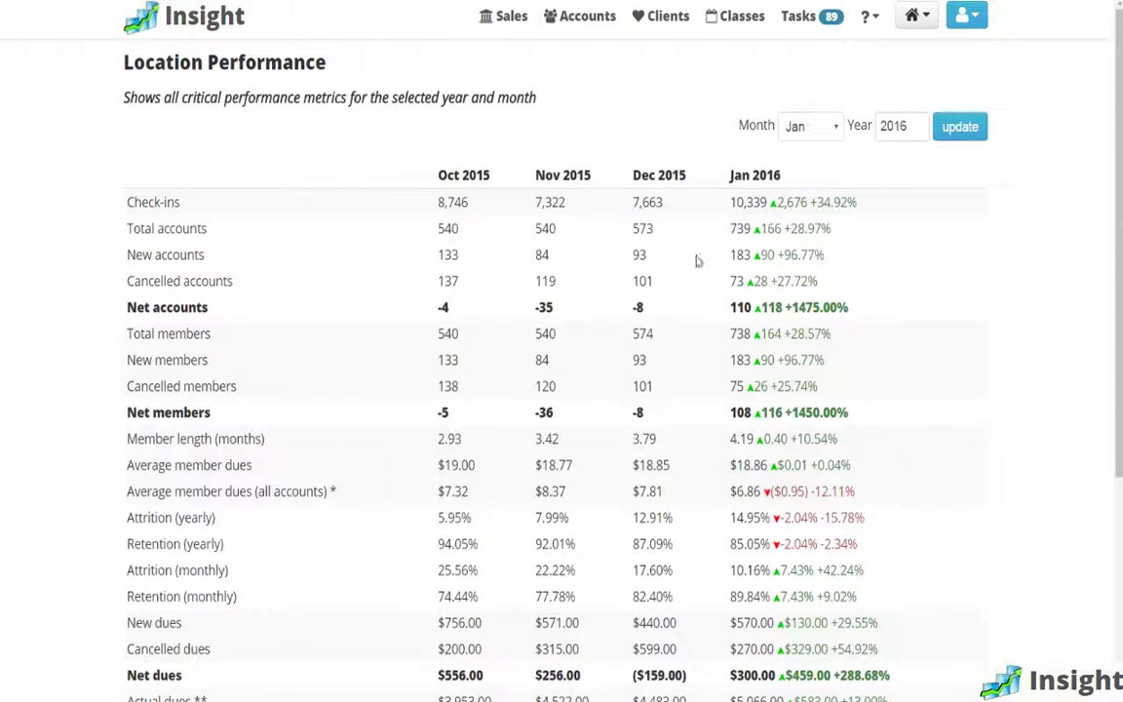
# Change the report period to March 2016 and refresh the figures
pyautogui.click(912, 126)
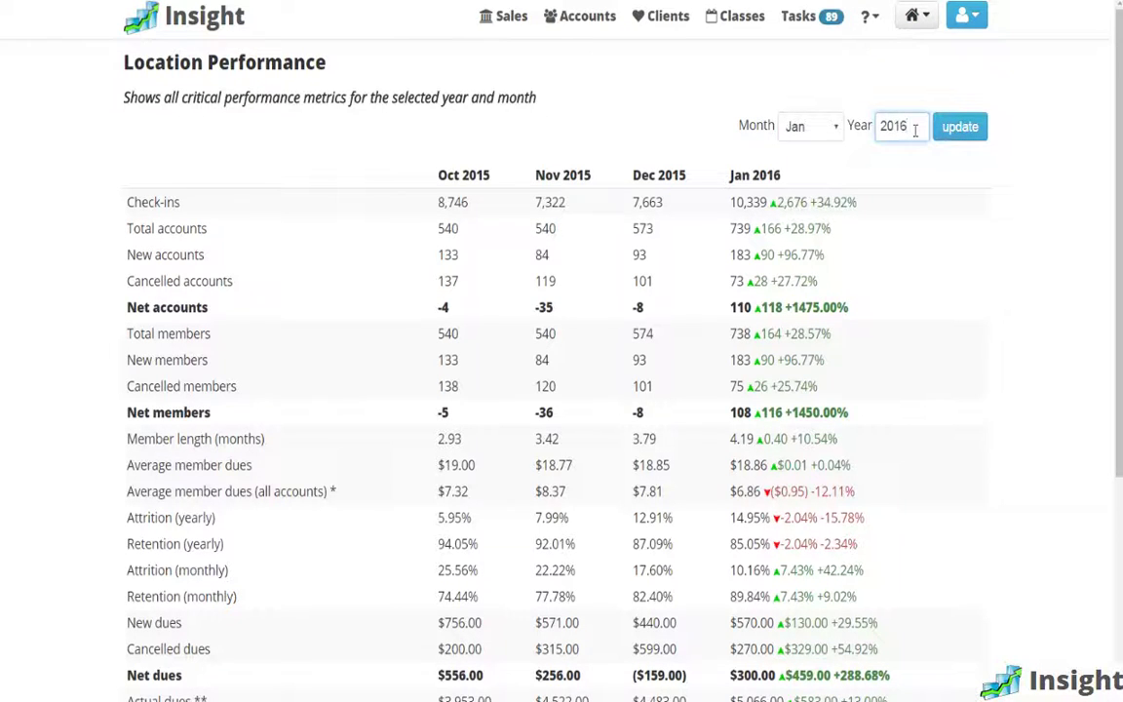
pyautogui.click(809, 126)
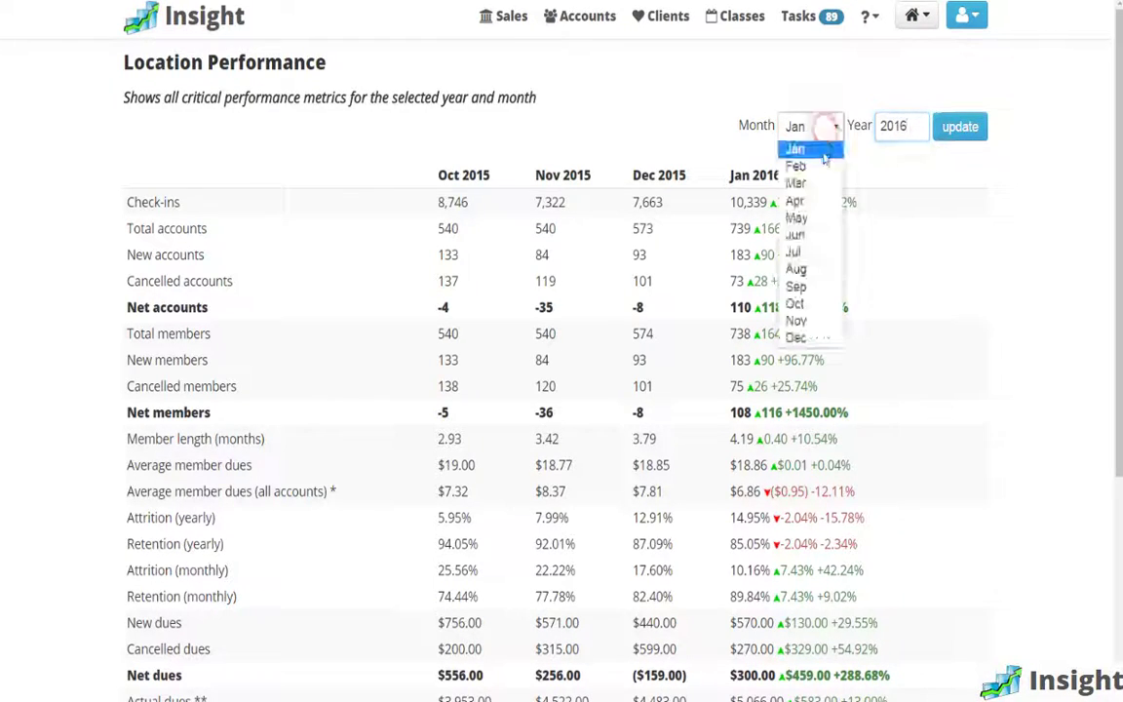
pyautogui.click(824, 183)
pyautogui.click(965, 129)
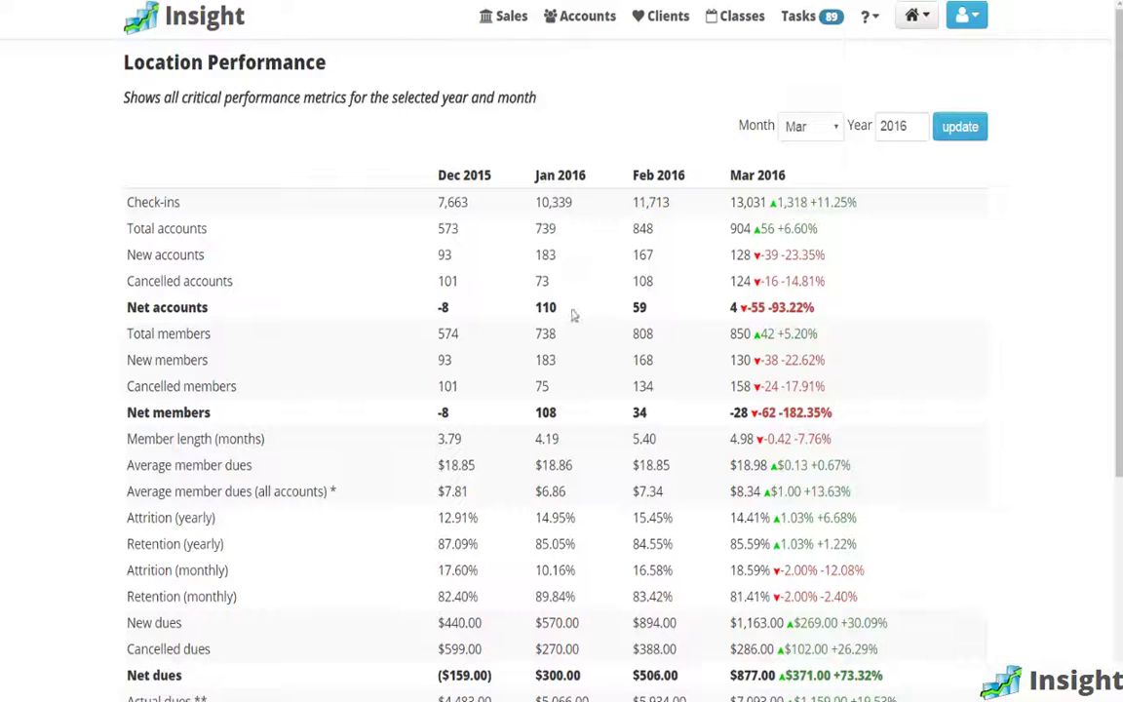
# Highlight the March 2016 actual dues and review them alongside the account and member figures
pyautogui.scroll(-2, 585, 332)
pyautogui.scroll(-2, 594, 341)
pyautogui.scroll(1, 595, 419)
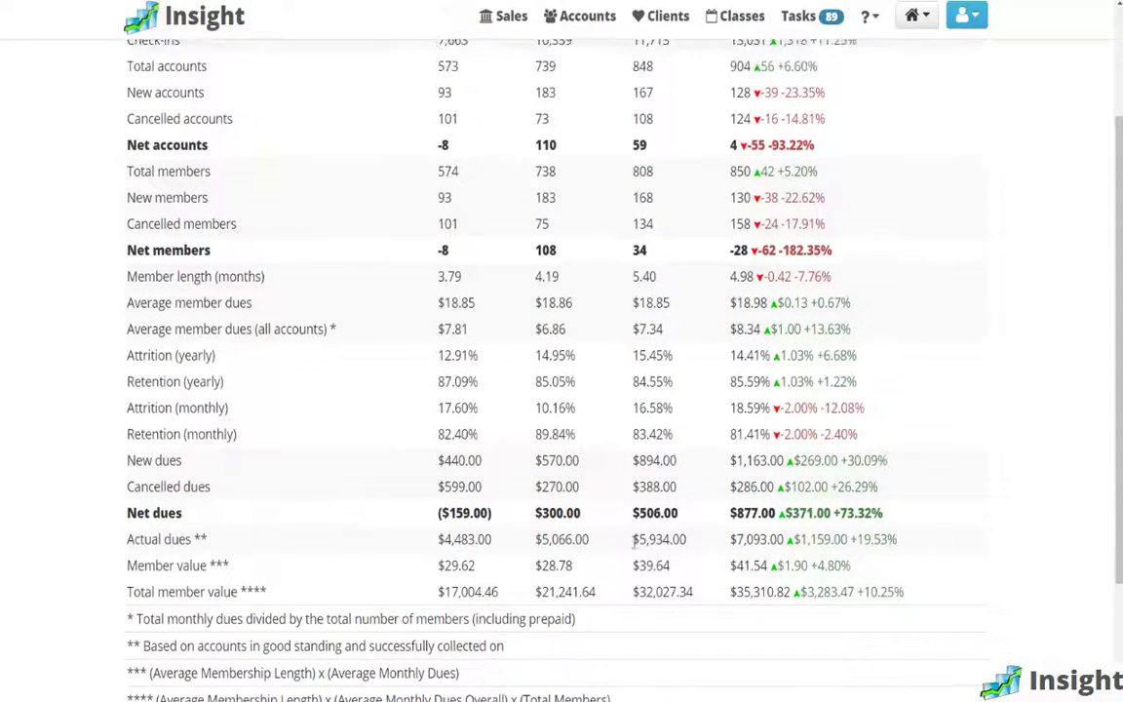
pyautogui.moveTo(729, 539); pyautogui.dragTo(777, 546)
pyautogui.scroll(1, 777, 563)
pyautogui.scroll(3, 777, 563)
pyautogui.scroll(-3, 776, 565)
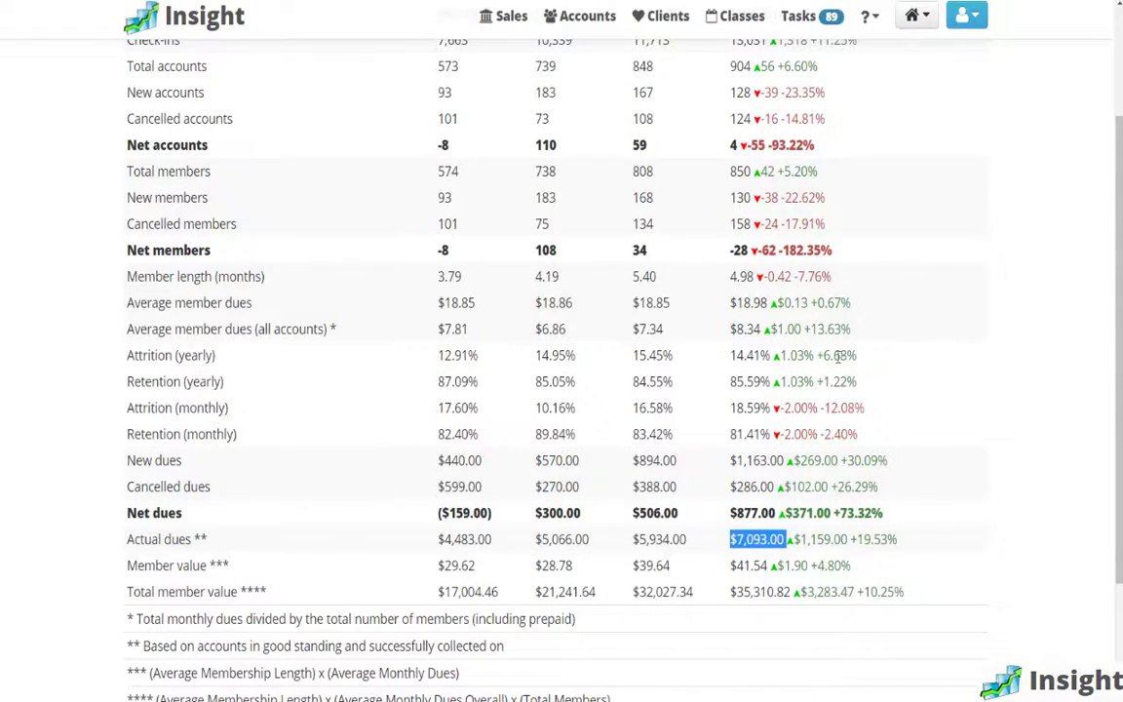
# Set the report month to May 2016 and refresh the performance figures
pyautogui.scroll(3, 837, 356)
pyautogui.click(836, 126)
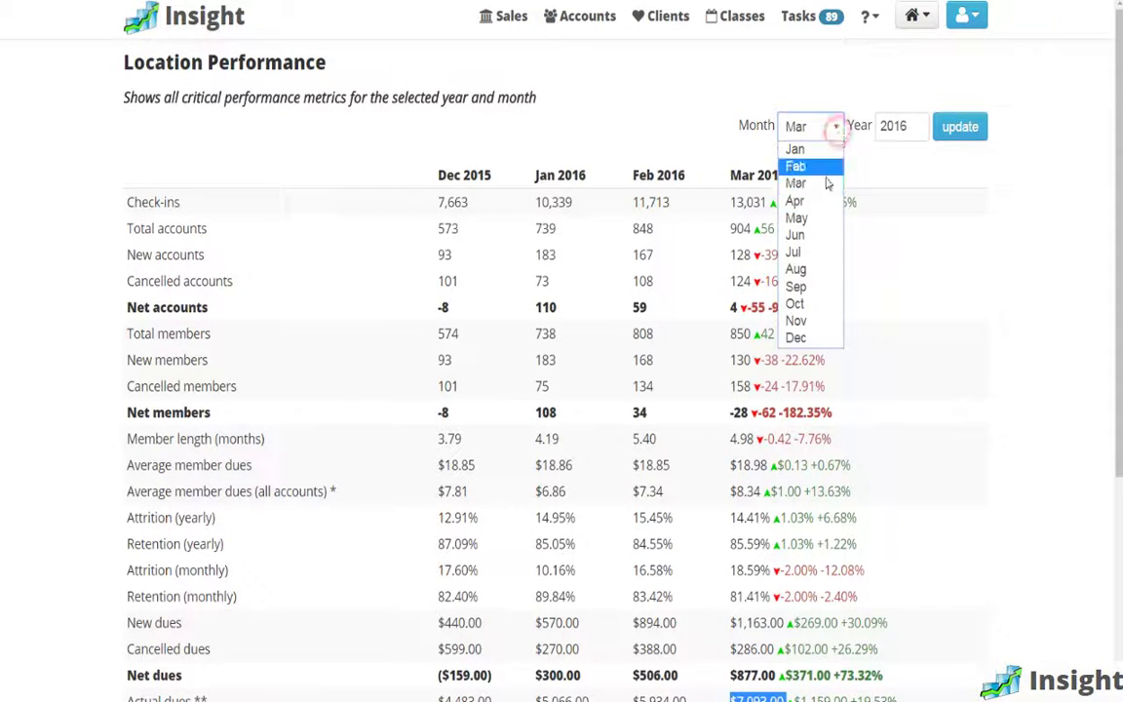
pyautogui.click(908, 282)
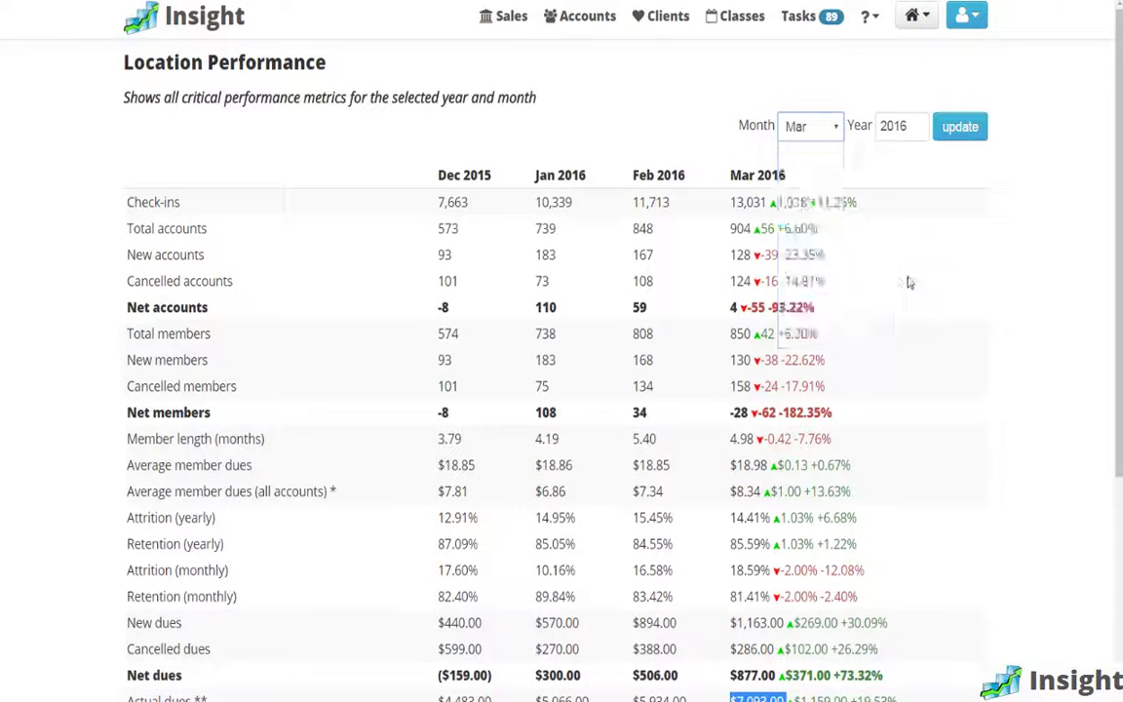
pyautogui.click(829, 122)
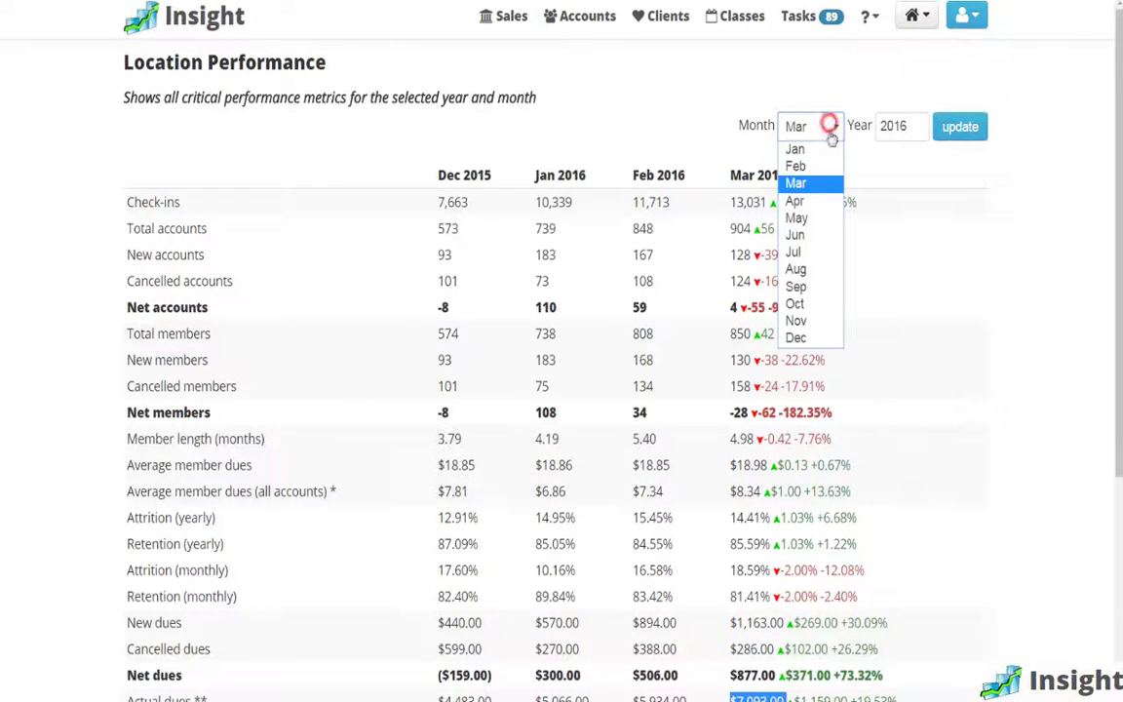
pyautogui.click(824, 219)
pyautogui.click(954, 127)
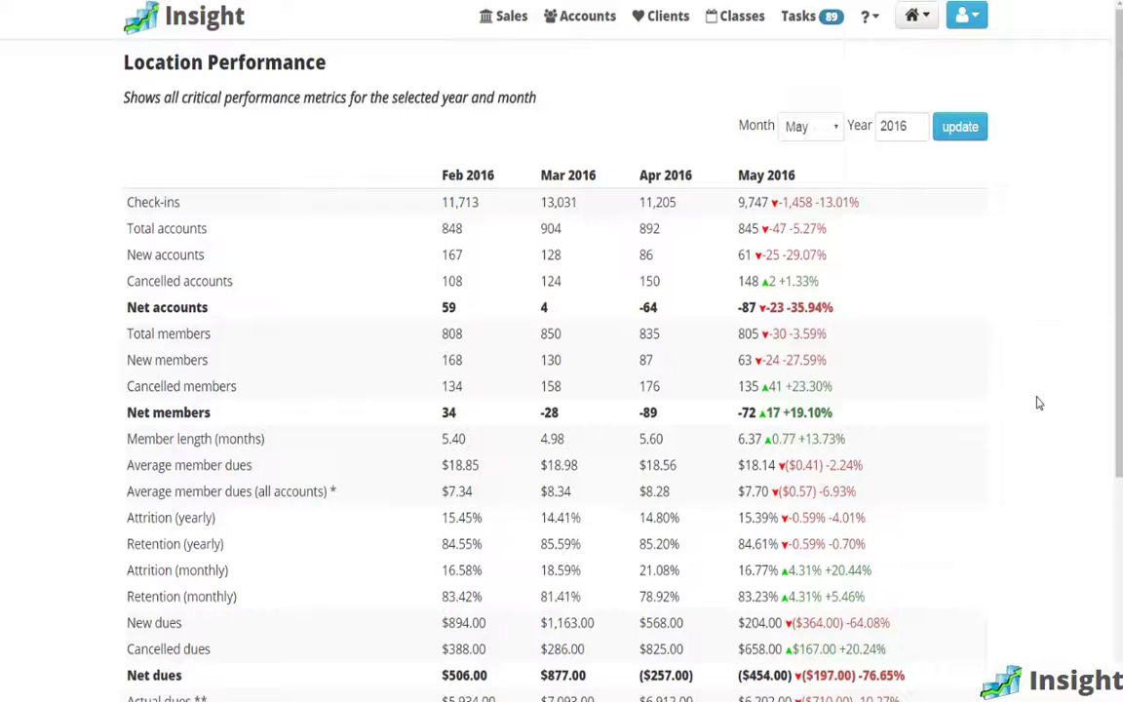
# Go back to the pending tasks and examine the prepaid-expiring and delinquent account calls due in late October and early November
pyautogui.click(797, 21)
pyautogui.scroll(-9, 648, 364)
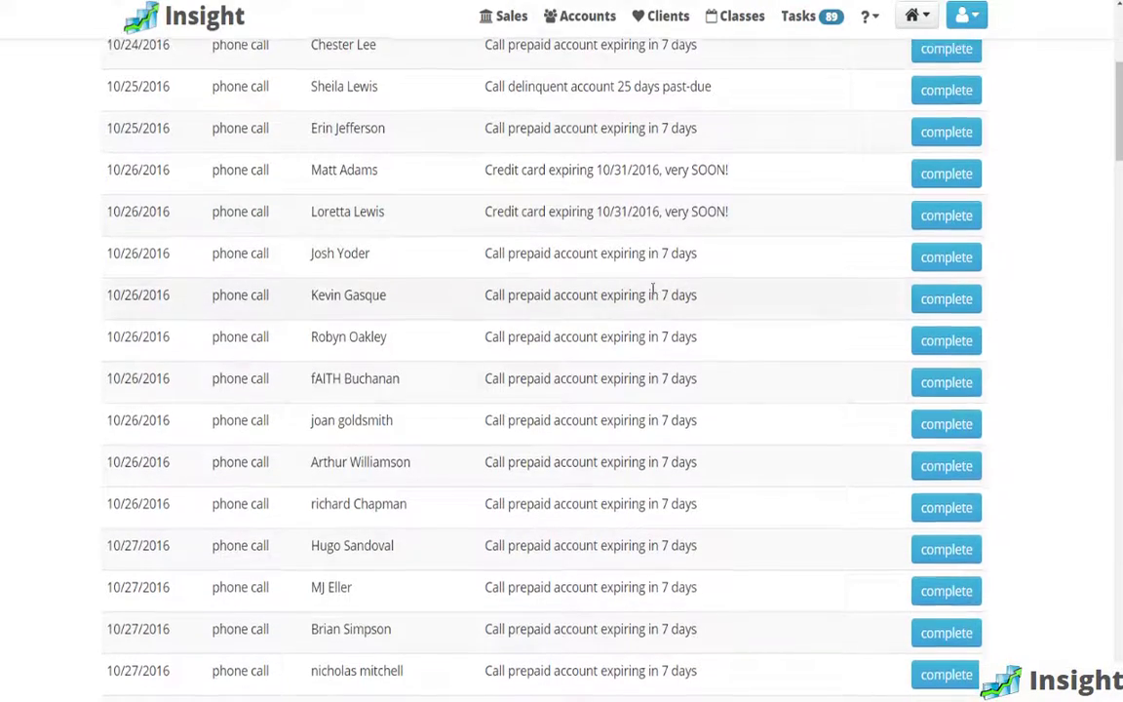
pyautogui.scroll(-9, 649, 364)
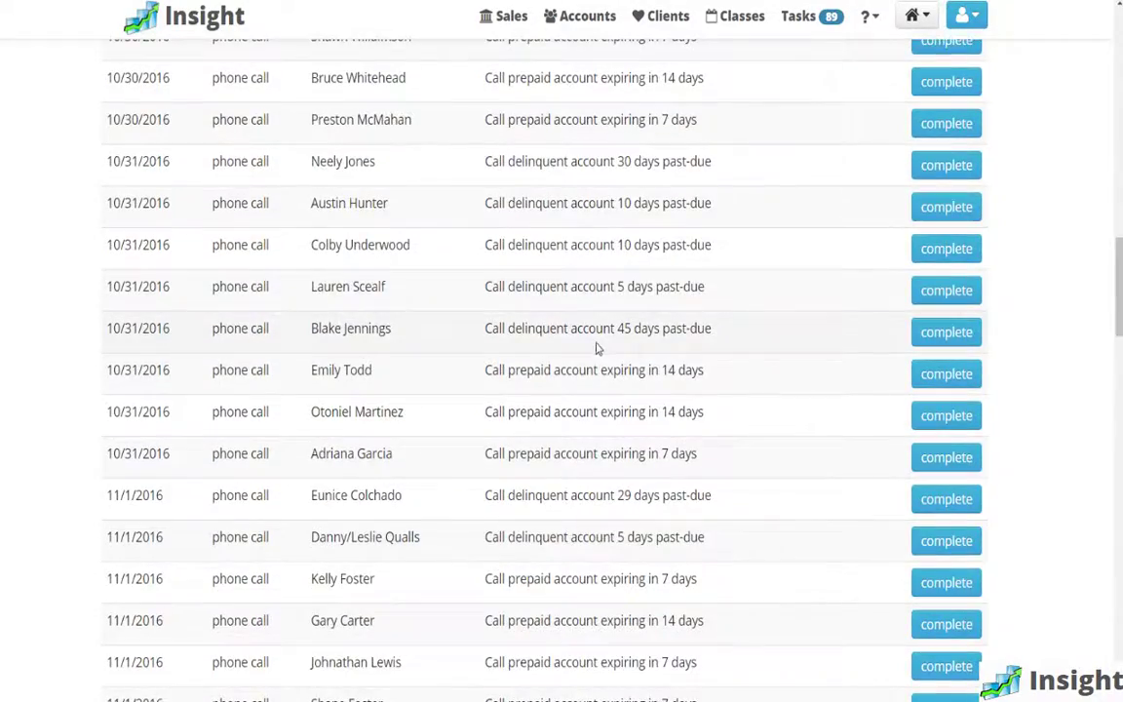
pyautogui.scroll(-2, 597, 351)
pyautogui.scroll(-1, 602, 363)
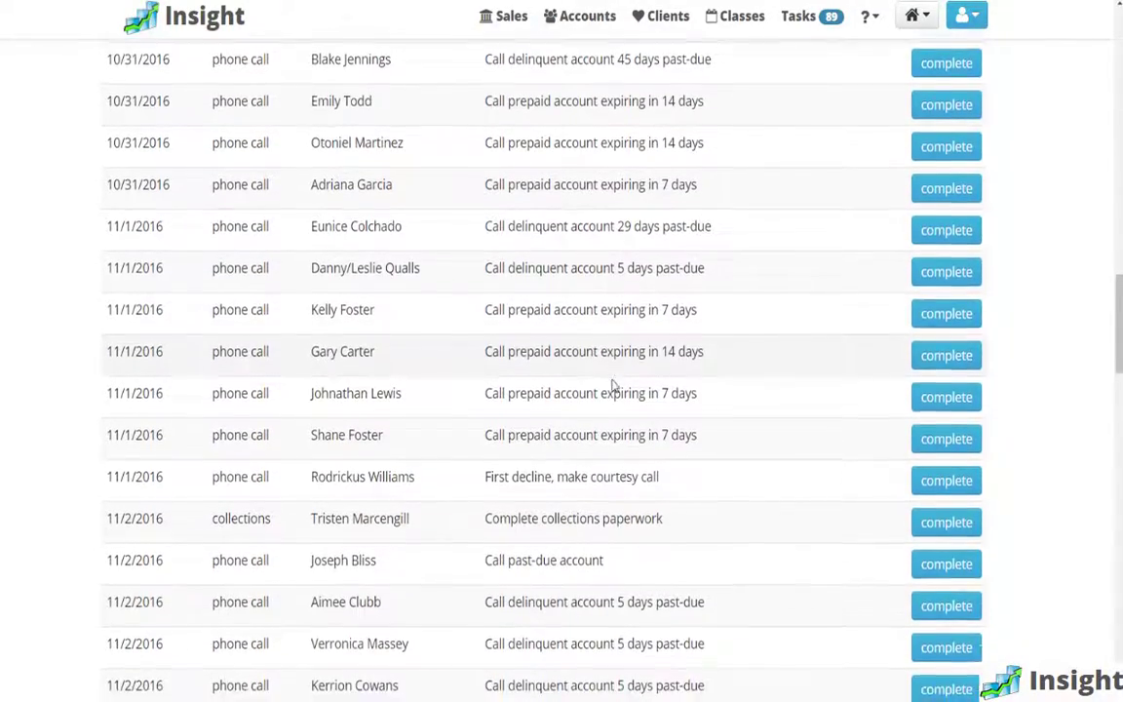
pyautogui.scroll(2, 615, 378)
pyautogui.scroll(5, 615, 379)
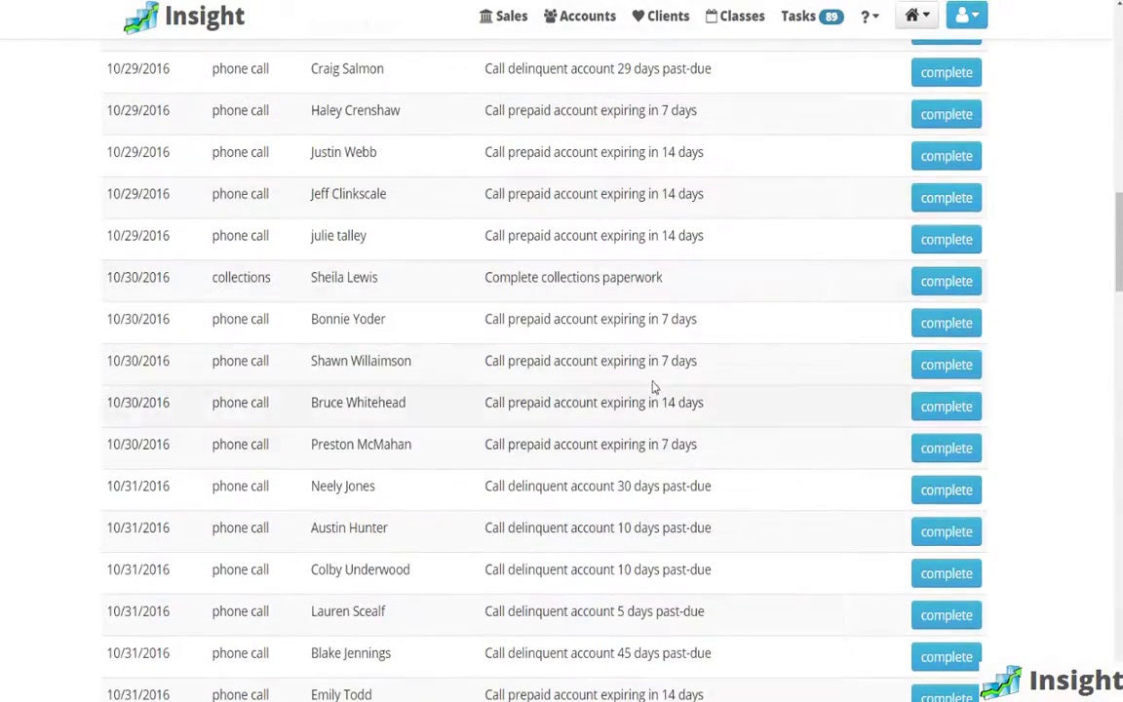
pyautogui.scroll(-3, 634, 380)
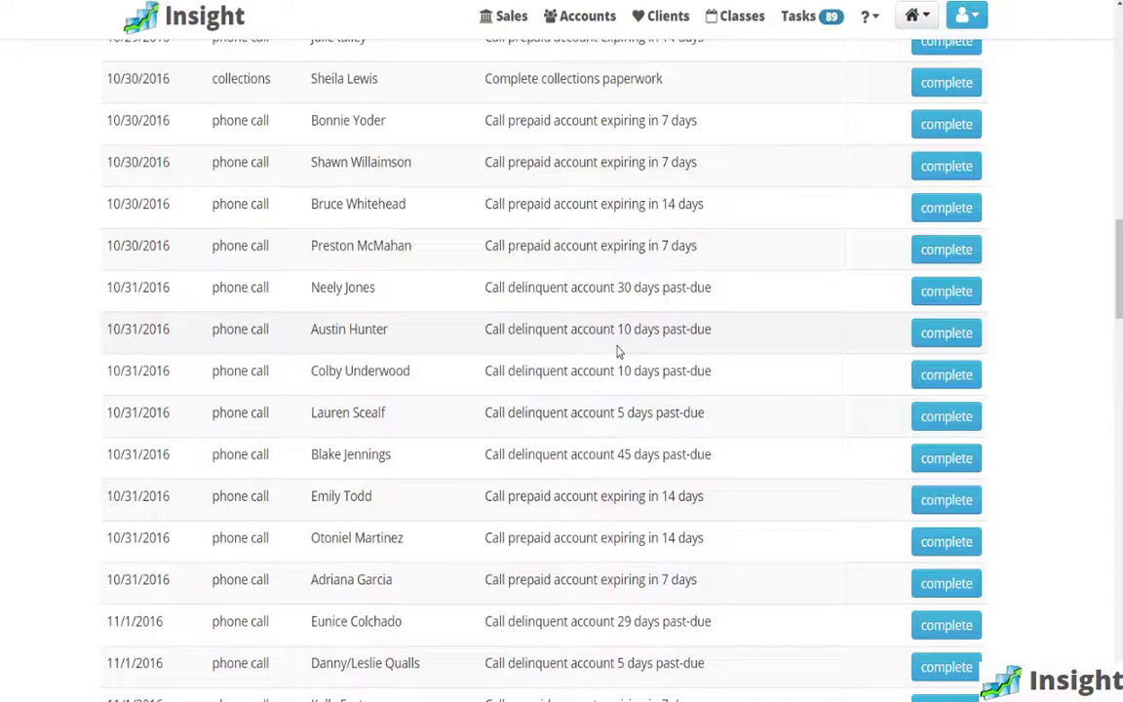
pyautogui.scroll(5, 715, 338)
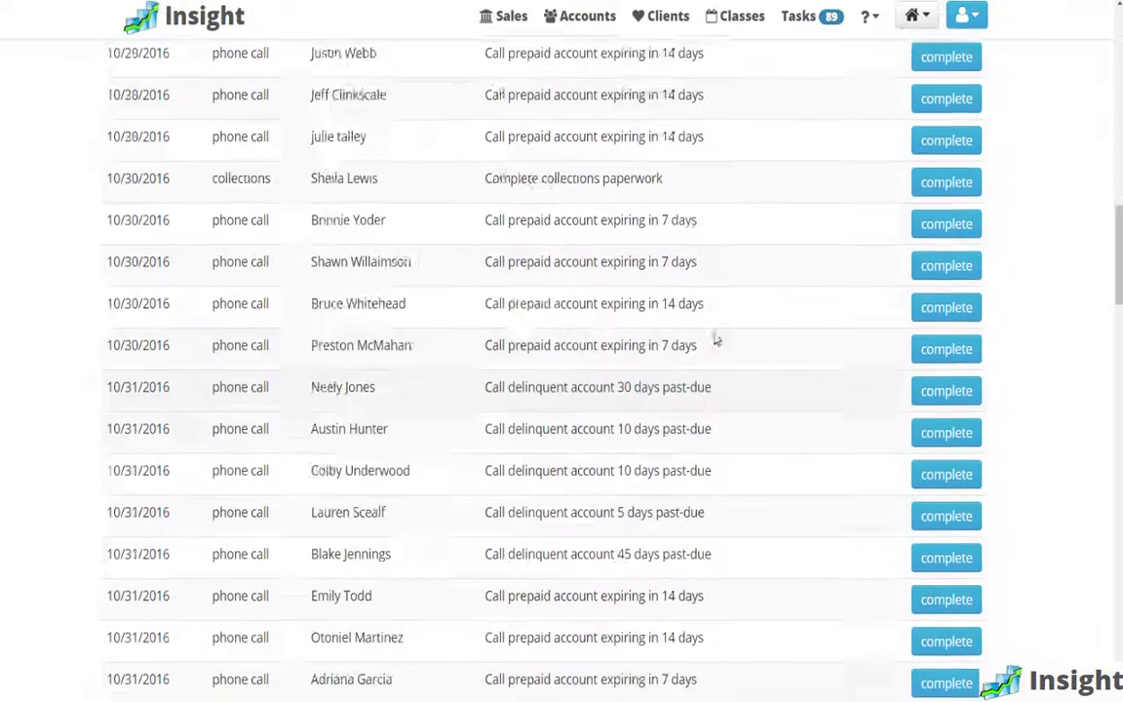
# Leave the pending tasks and bring up the full member list for the location
pyautogui.scroll(5, 715, 338)
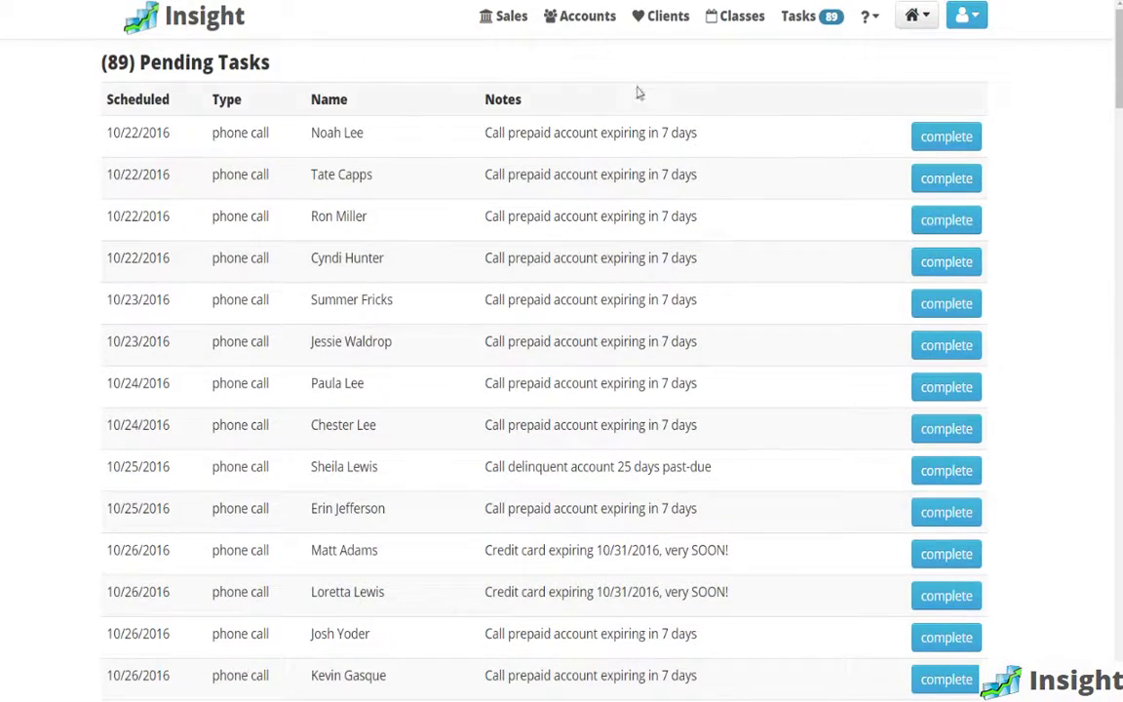
pyautogui.click(580, 18)
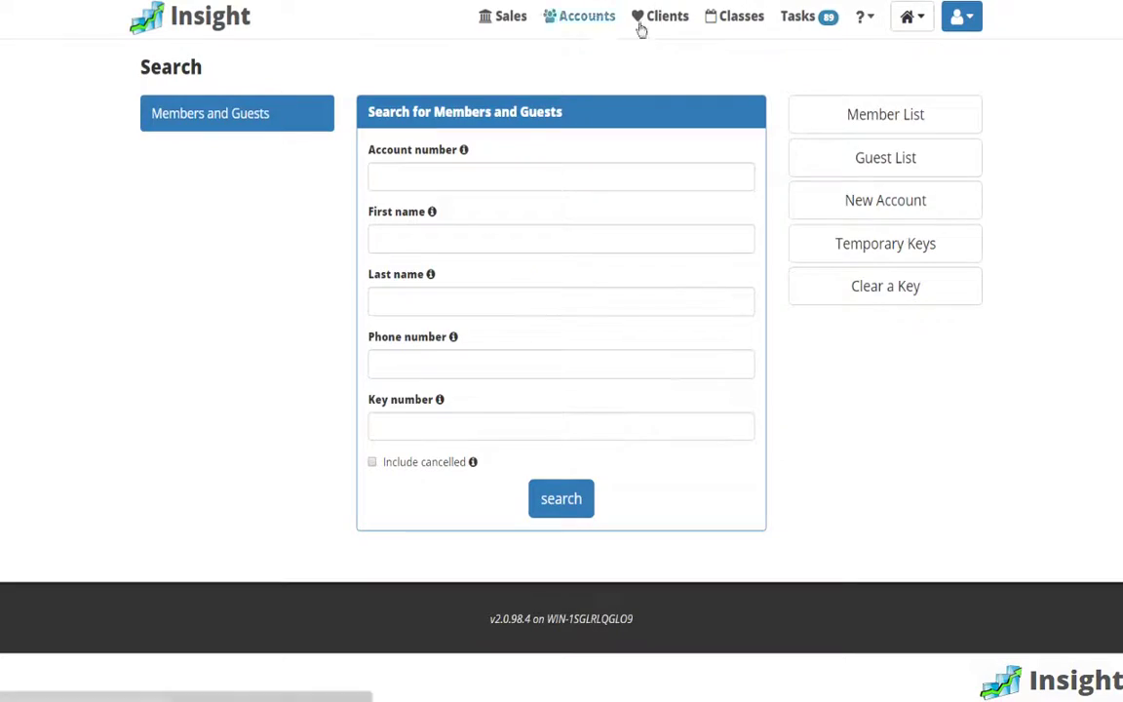
pyautogui.click(885, 117)
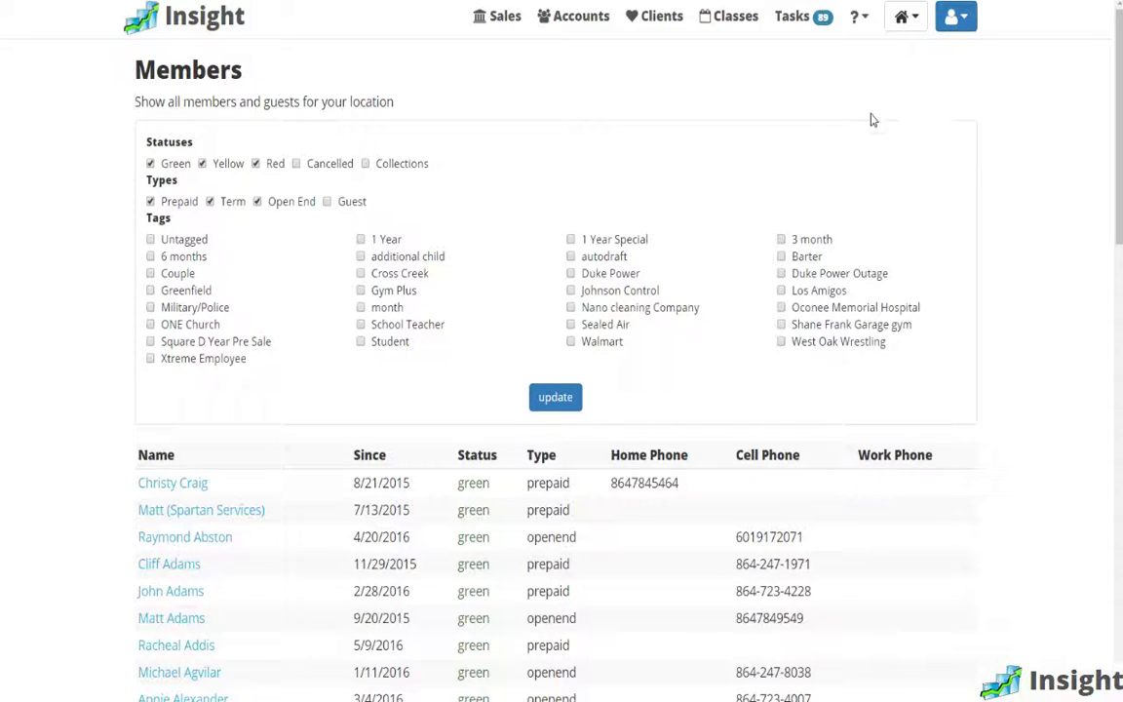
# Filter the member list to only the Cancelled status, with Prepaid and Open End as the account types
pyautogui.click(150, 163)
pyautogui.click(201, 163)
pyautogui.click(257, 164)
pyautogui.click(295, 163)
pyautogui.click(209, 201)
pyautogui.click(556, 396)
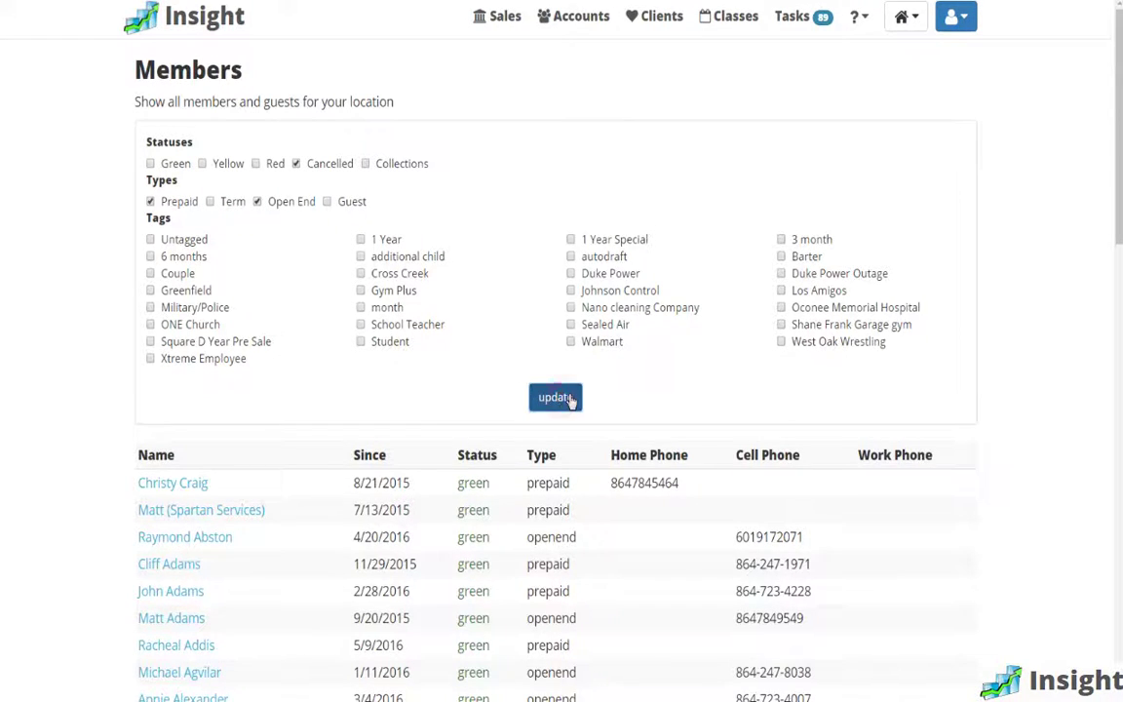
# Highlight the total record count beneath the cancelled members and look through the names, start dates and account types
pyautogui.scroll(-1, 575, 410)
pyautogui.scroll(-14, 575, 410)
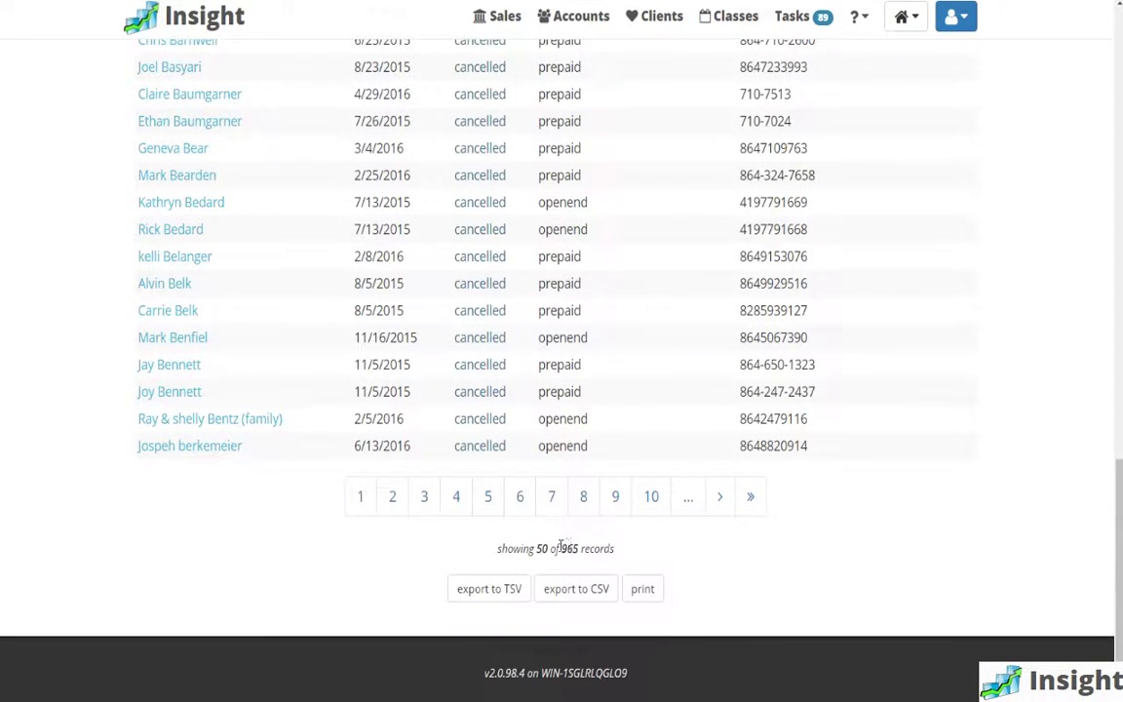
pyautogui.moveTo(562, 549); pyautogui.dragTo(597, 548)
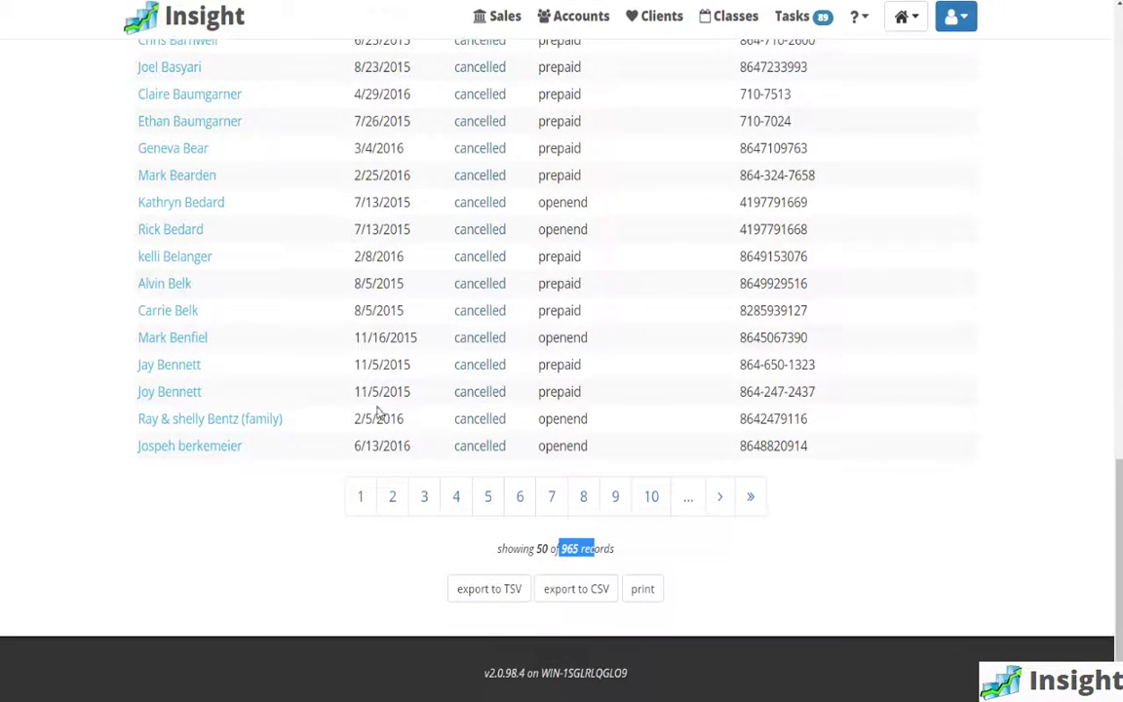
pyautogui.scroll(15, 554, 440)
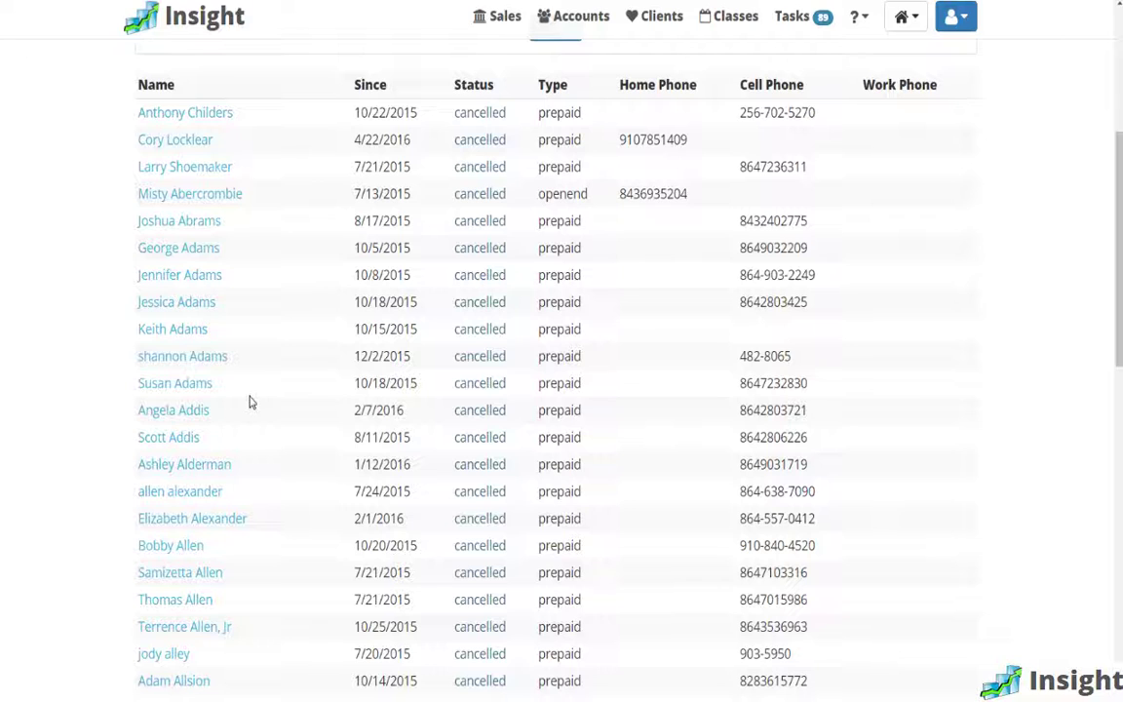
pyautogui.scroll(-3, 251, 401)
pyautogui.scroll(-2, 298, 366)
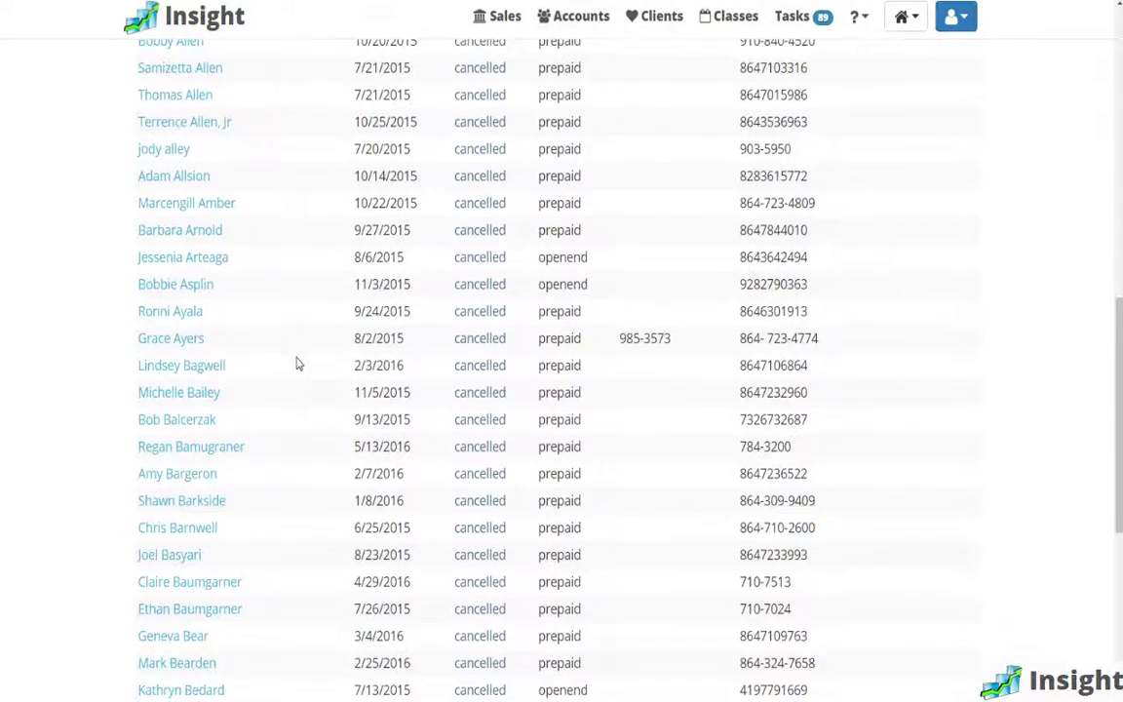